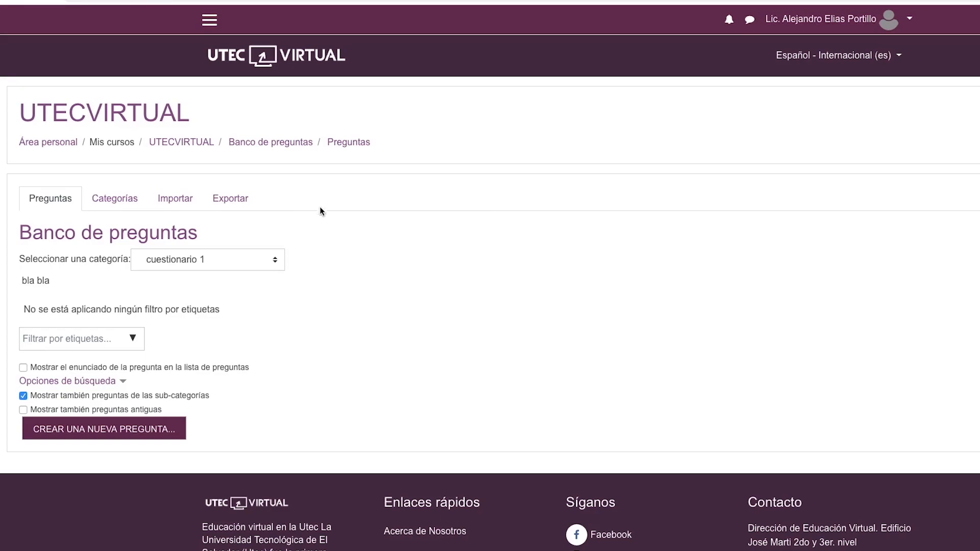
- Open the question bank categories and name a new category "Unidad 1" under the parent cuestionario 1
click(132, 203)
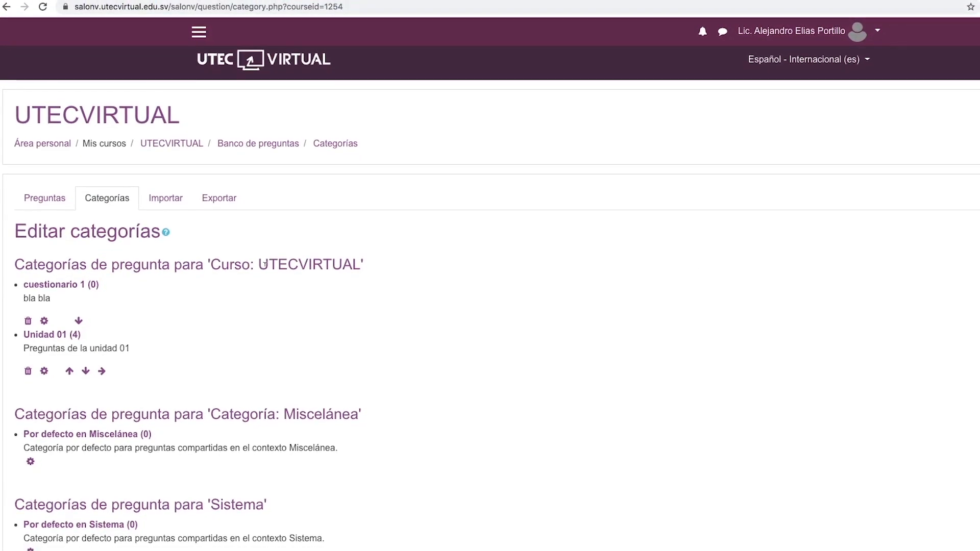
scroll(378, 265, down, 2)
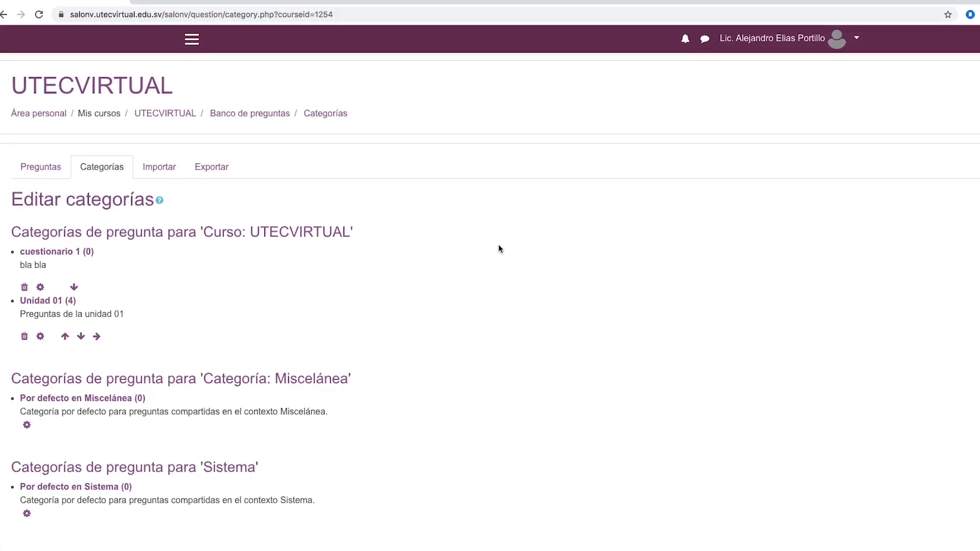
scroll(392, 240, down, 4)
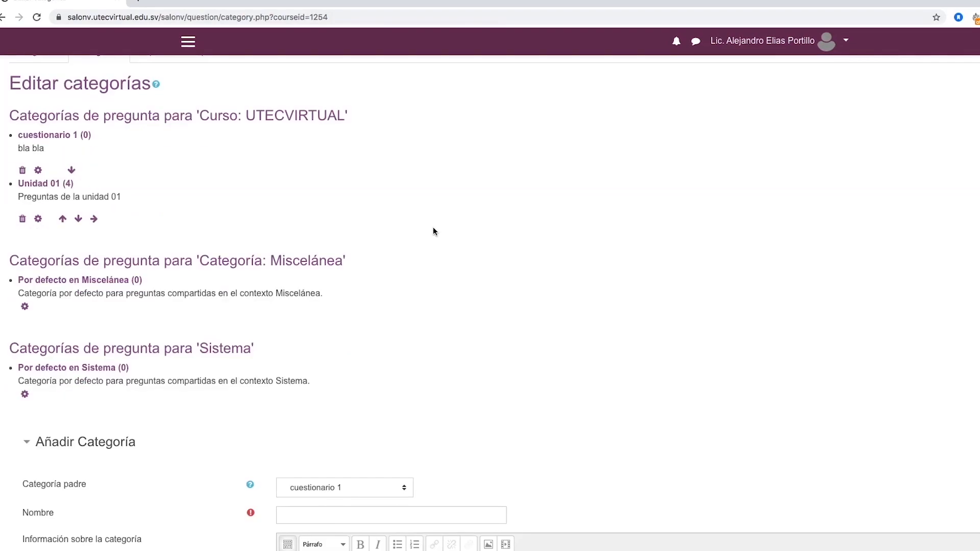
scroll(433, 230, down, 3)
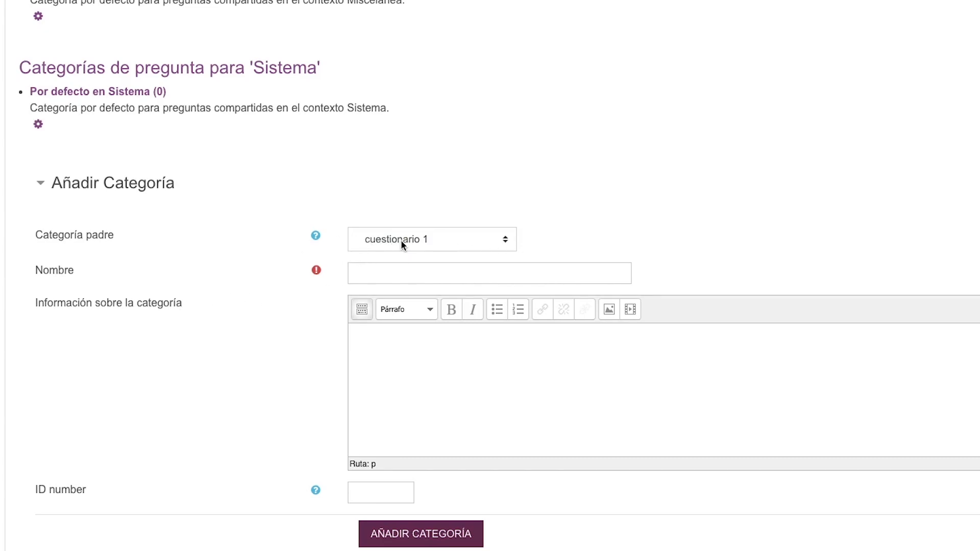
click(398, 269)
text(U)
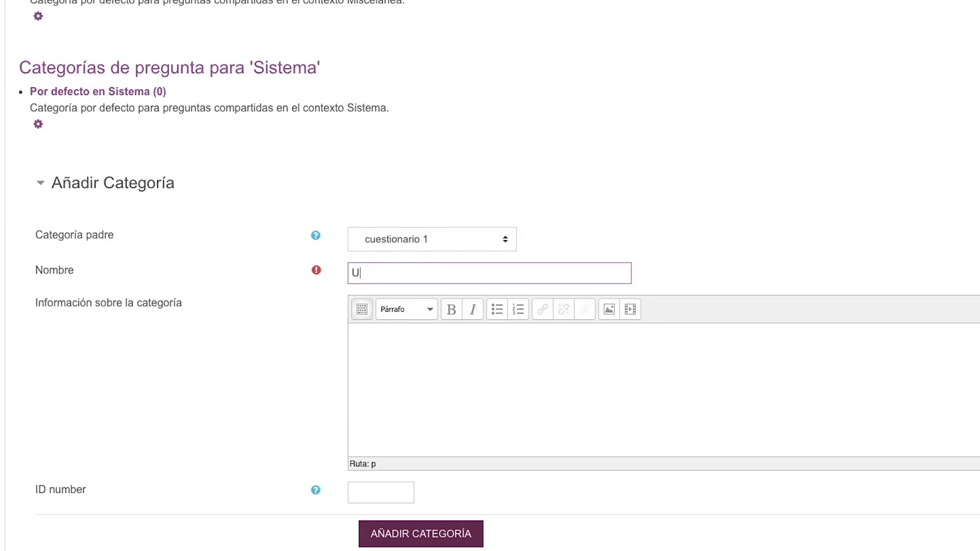
text(nidad 1)
- Enter the description "Preguntas para realizar examen en la unidad 1, con todo el contenido del primer mes de clases" and add the category
scroll(641, 301, down, 3)
click(642, 302)
text(Preg)
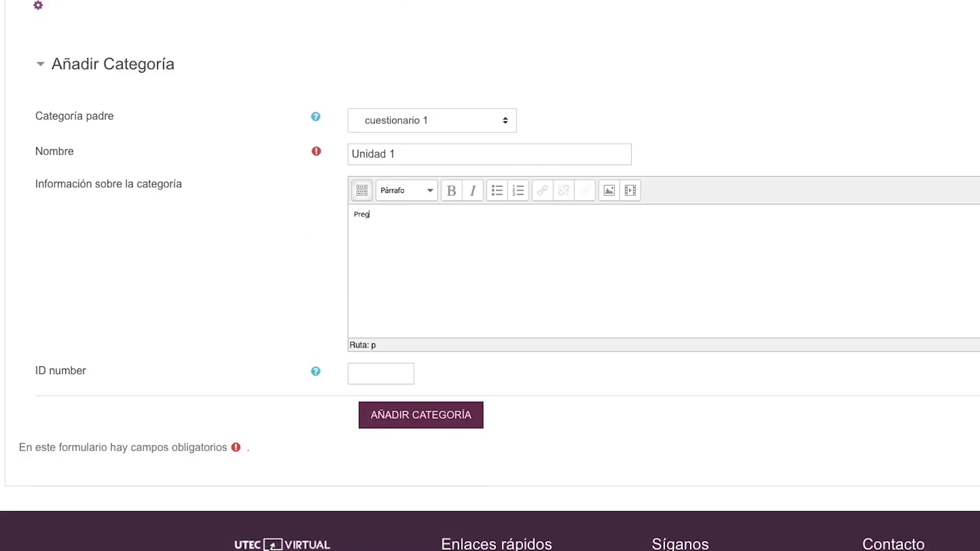
text(untas para realizar examen en la unidad 1, con todo el conte)
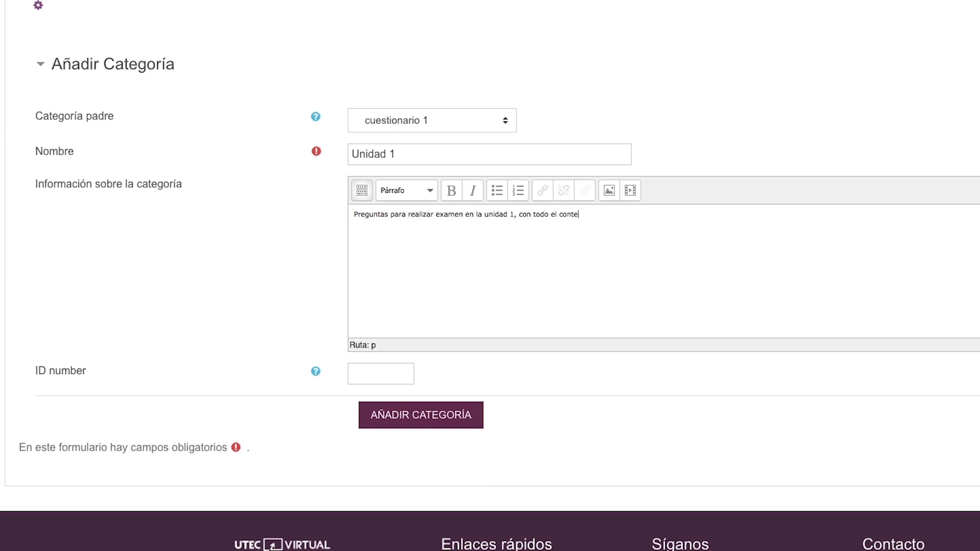
text(nido del primer mes de clases)
scroll(490, 276, down, 1)
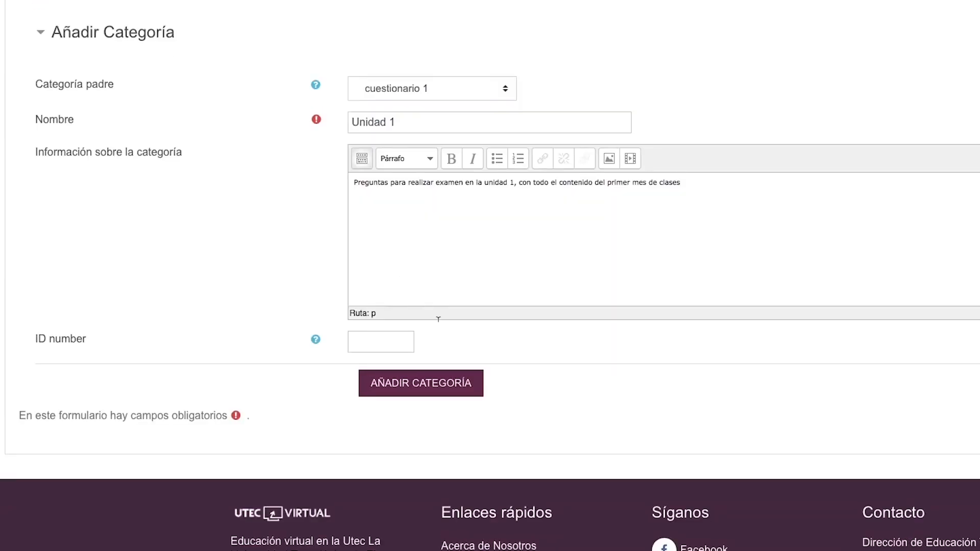
click(420, 392)
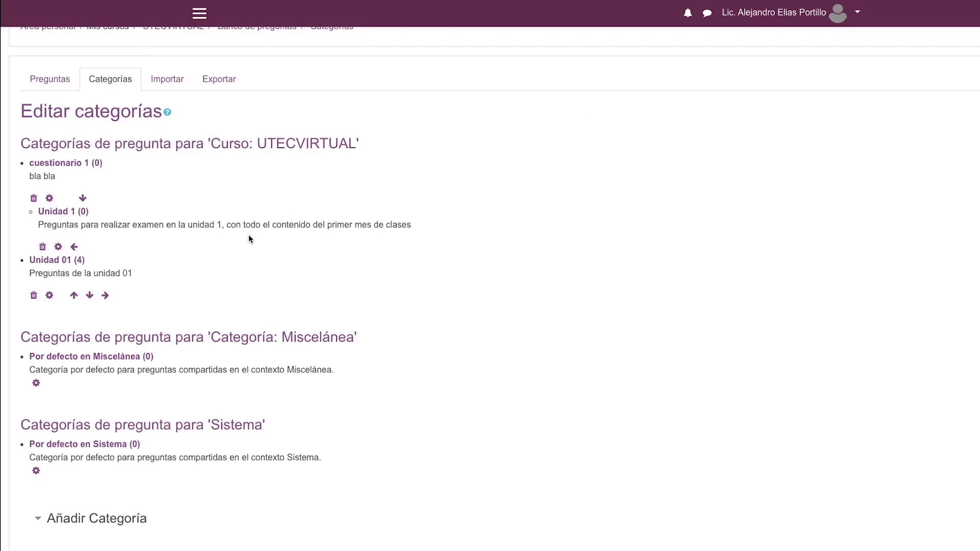
- Open the Unidad 1 category nested under cuestionario 1 to manage its questions
scroll(250, 239, down, 3)
scroll(301, 223, up, 1)
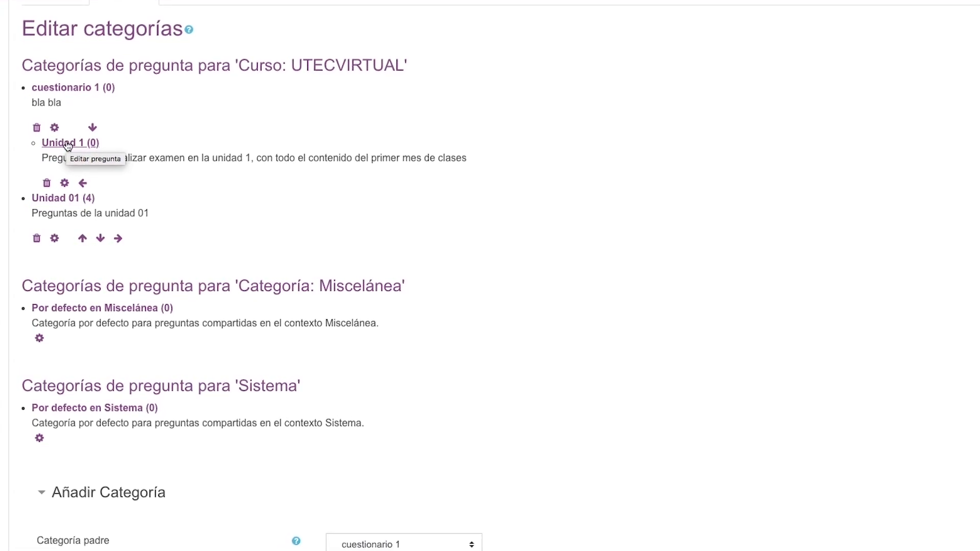
click(101, 141)
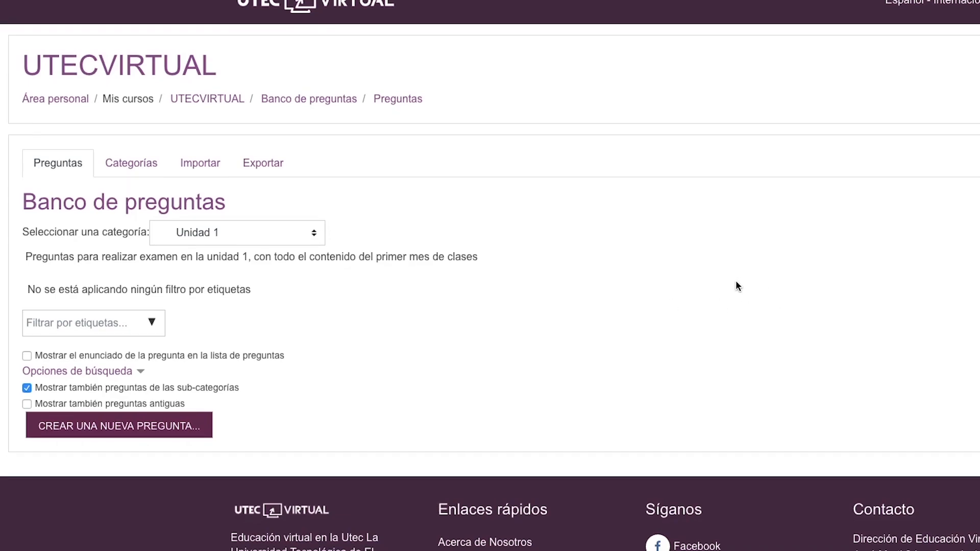
click(125, 427)
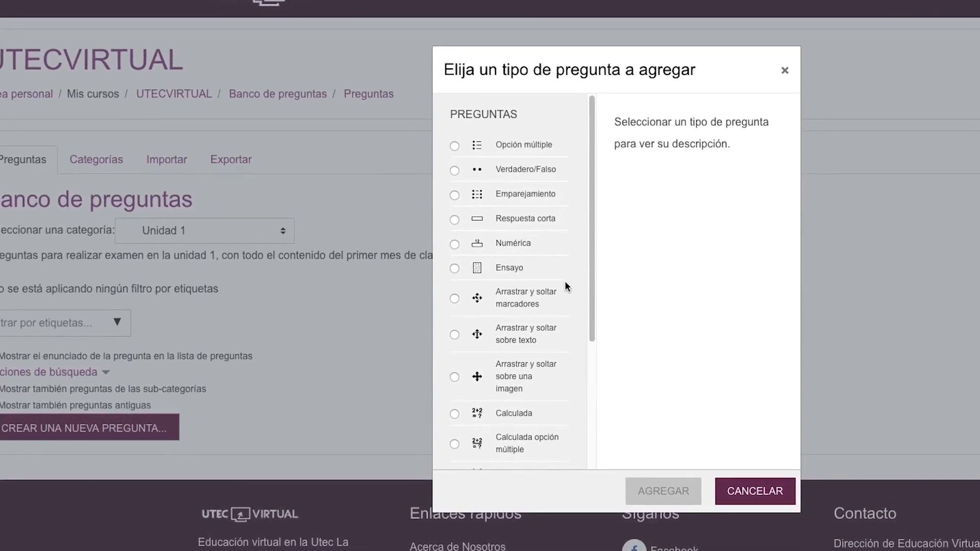
scroll(462, 249, down, 3)
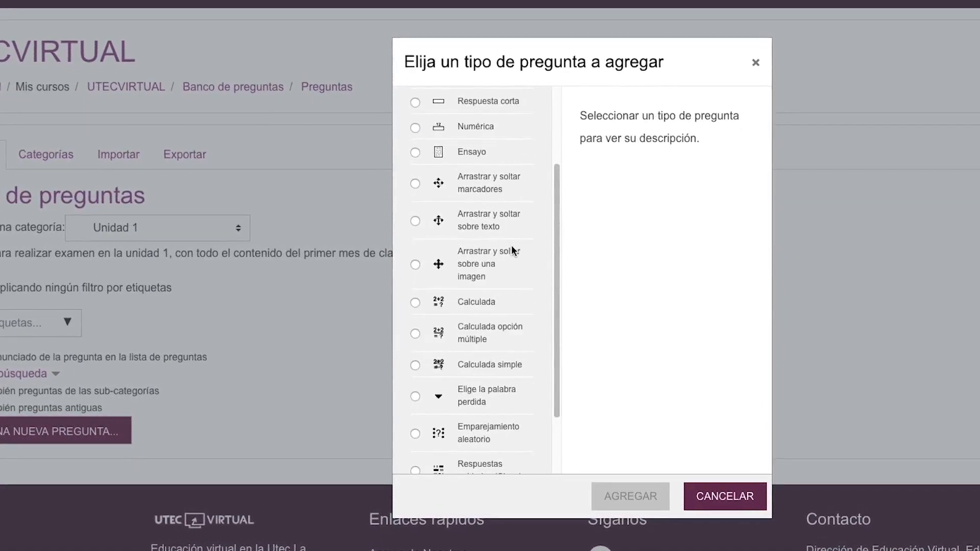
drag(540, 245, 496, 97)
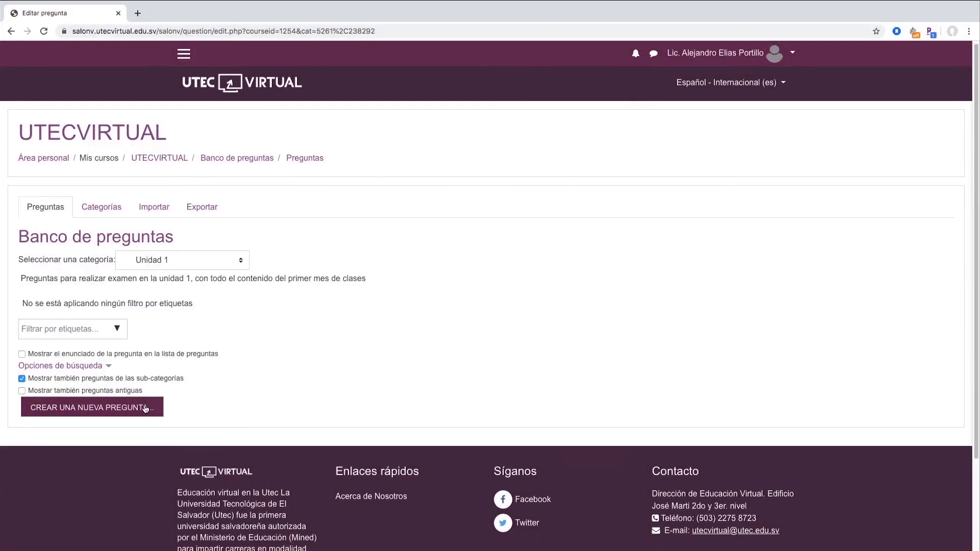
- Create a new question of type Opción múltiple in the Unidad 1 category
click(149, 407)
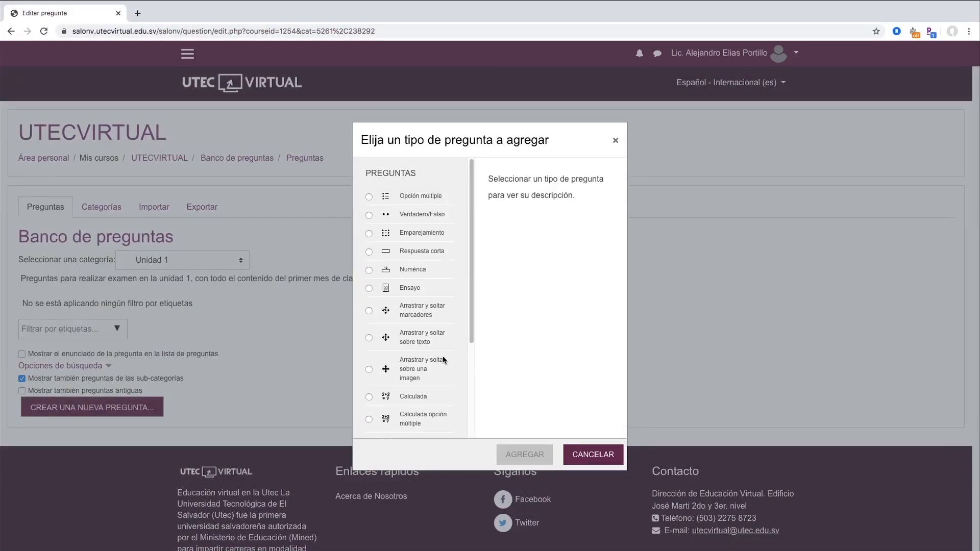
click(433, 195)
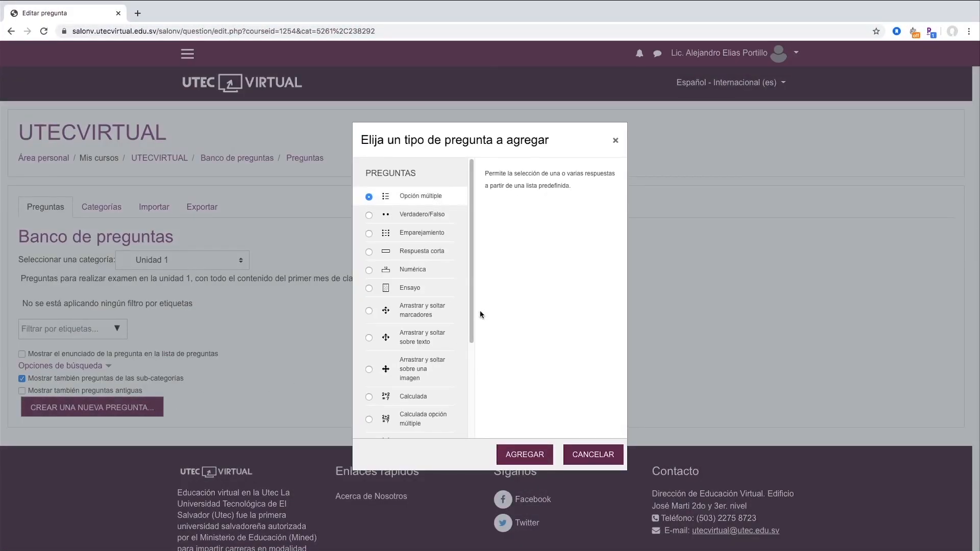
click(524, 454)
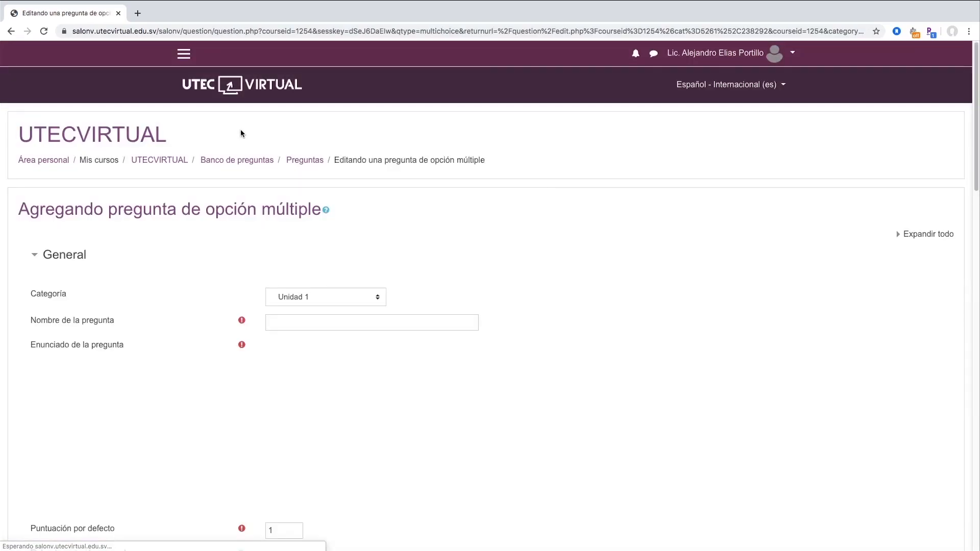
- Name the question "Colores de la bandera de El Salvador" and enter the statement "¿Cuál de los siguientes colores pertenecen a la bandera de El Salvador?"
scroll(460, 290, down, 1)
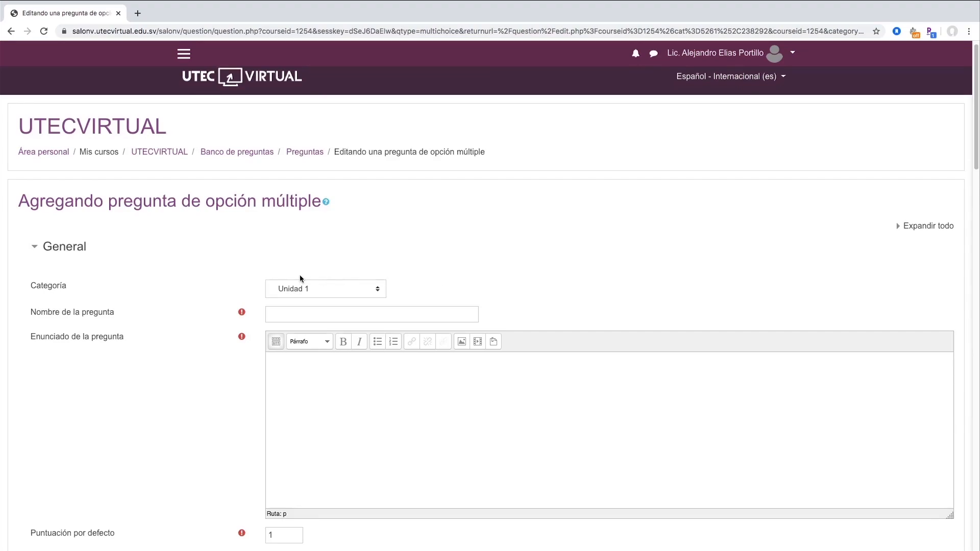
click(270, 315)
text(Colores de la b)
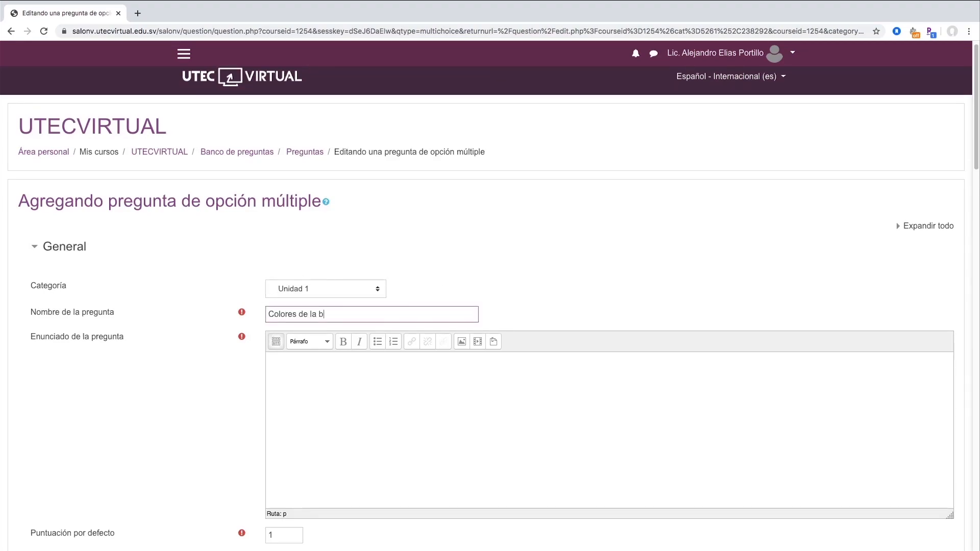
text(andera de El Salvador)
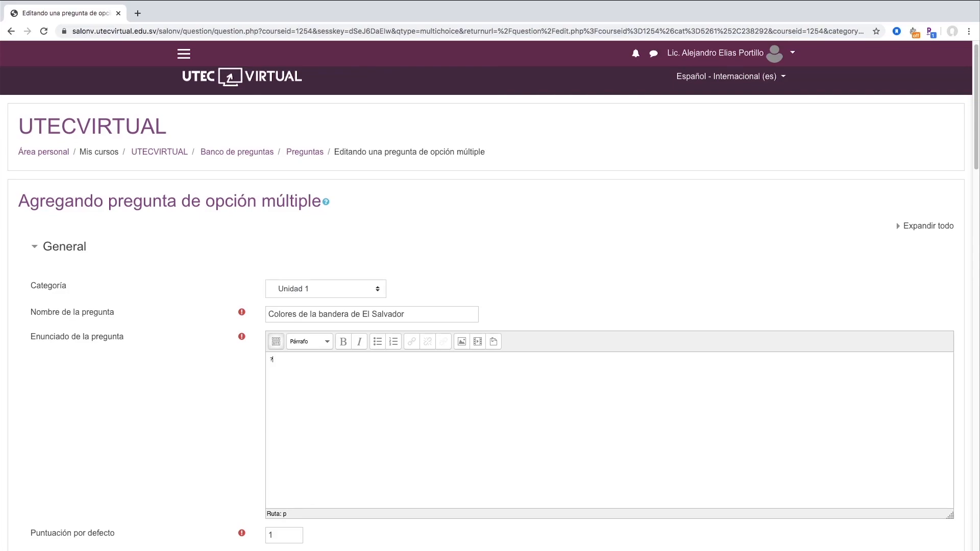
text(guientes colores pertenecen a la bandera de El Salvador?)
click(280, 359)
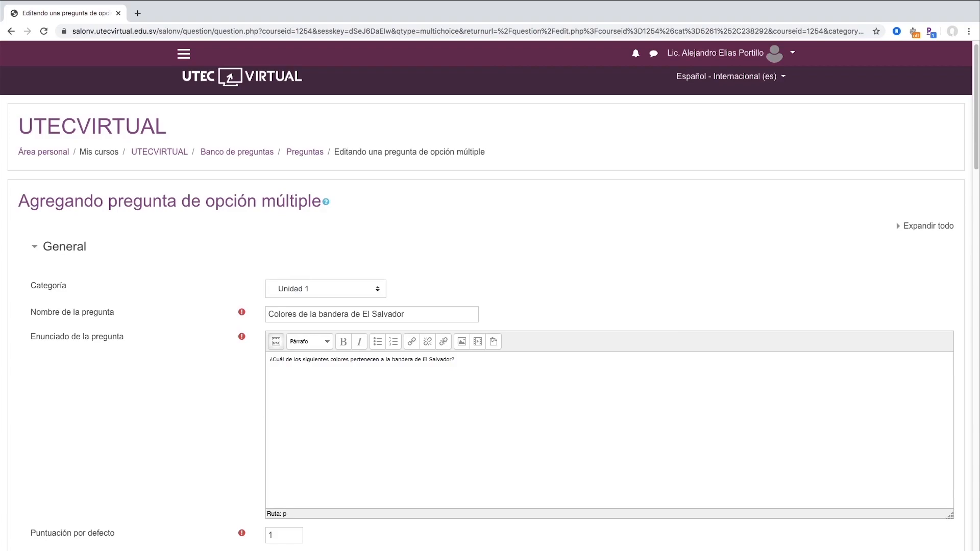
- Set the question's ¿Una o varias respuestas? option to Se permiten varias respuestas
scroll(393, 396, down, 2)
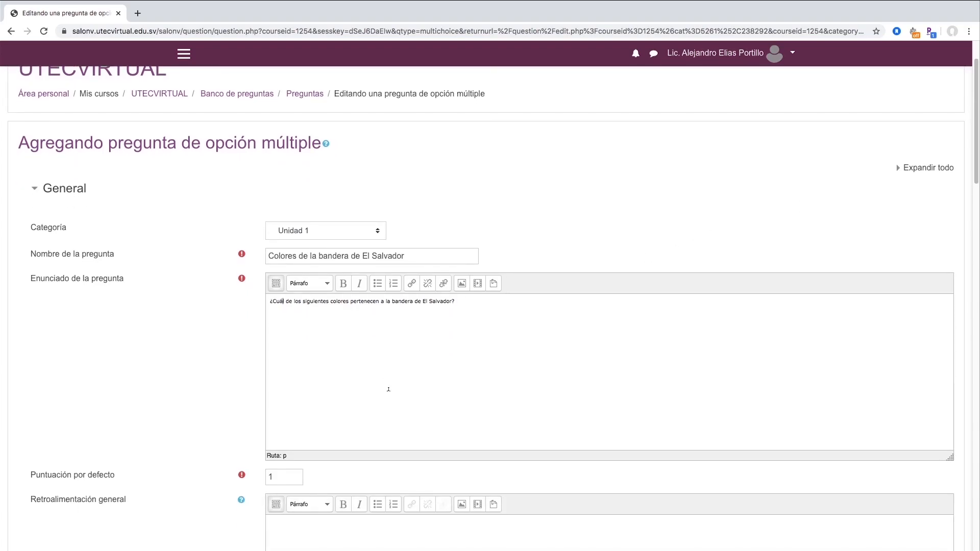
scroll(390, 393, down, 1)
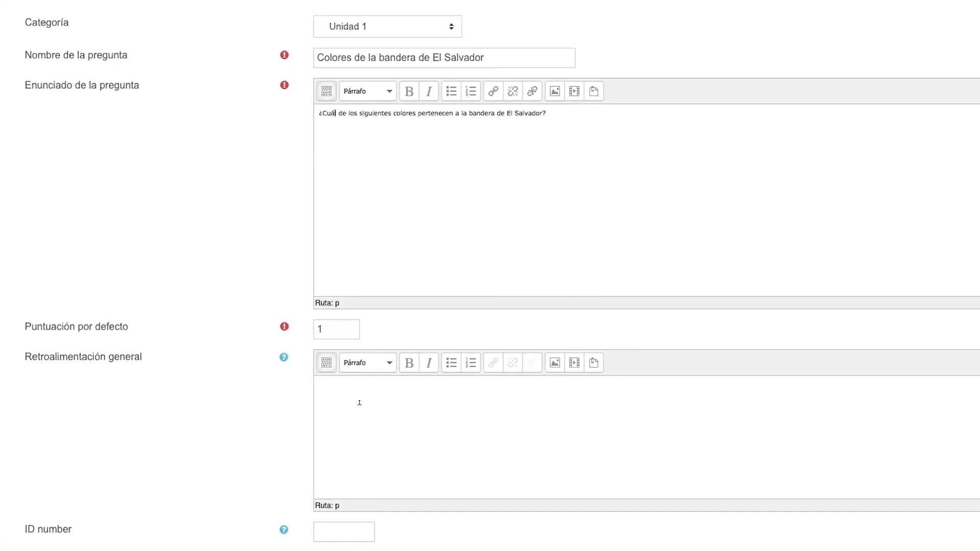
click(383, 395)
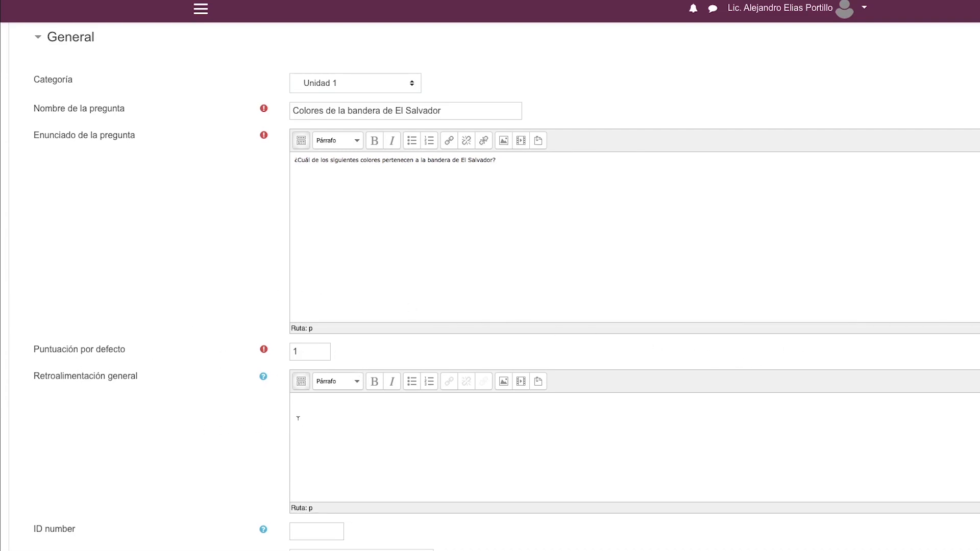
scroll(327, 412, down, 4)
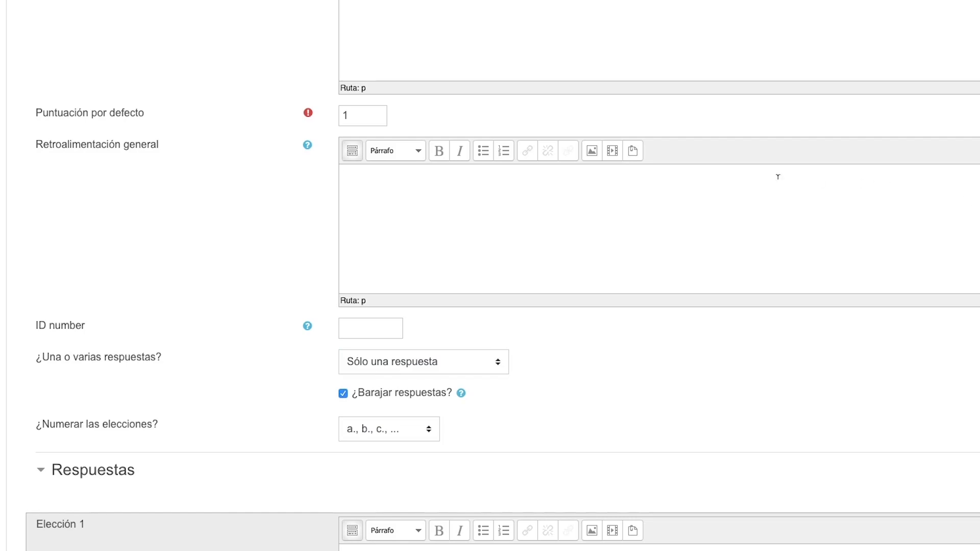
click(386, 359)
click(392, 349)
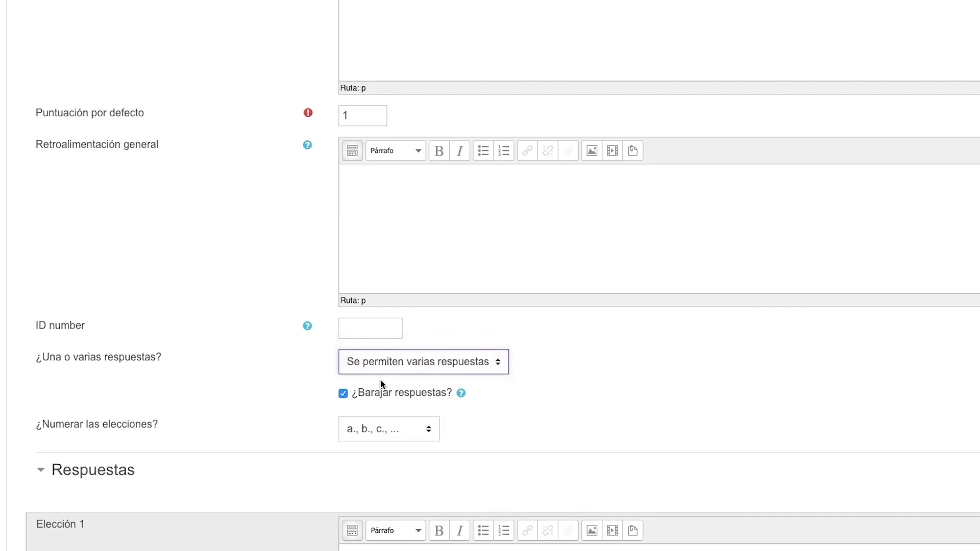
- Choose a., b., c., ... as the numbering style for the question's choices
scroll(380, 379, down, 1)
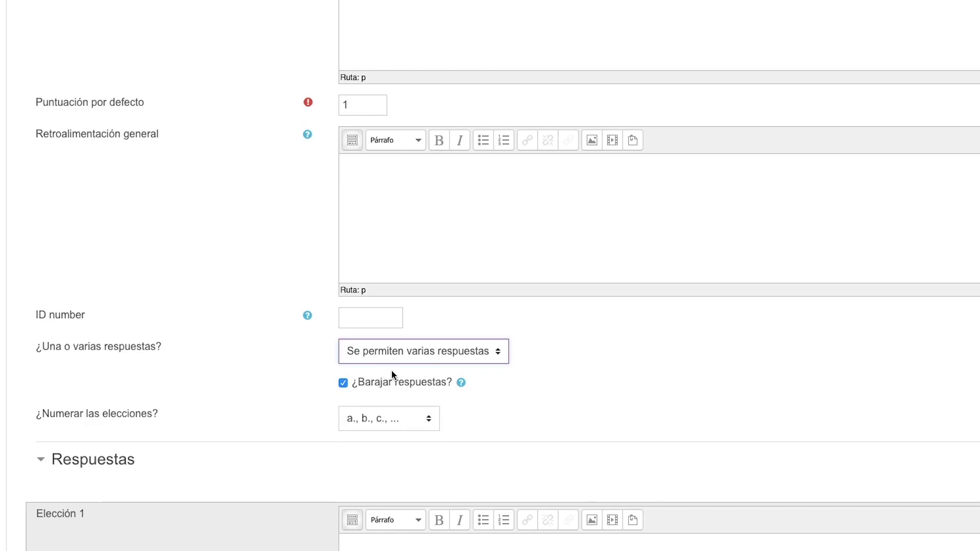
scroll(390, 371, down, 1)
scroll(391, 370, down, 1)
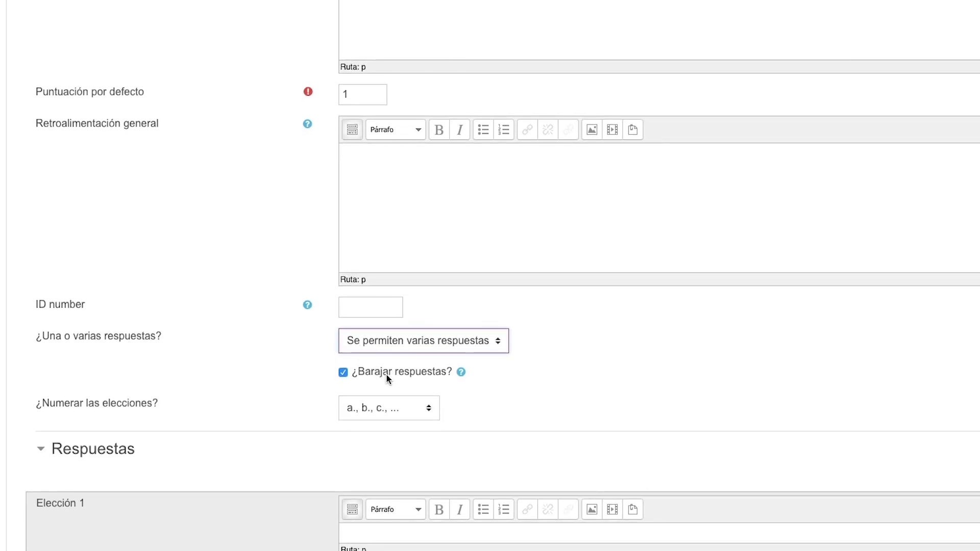
scroll(372, 373, down, 1)
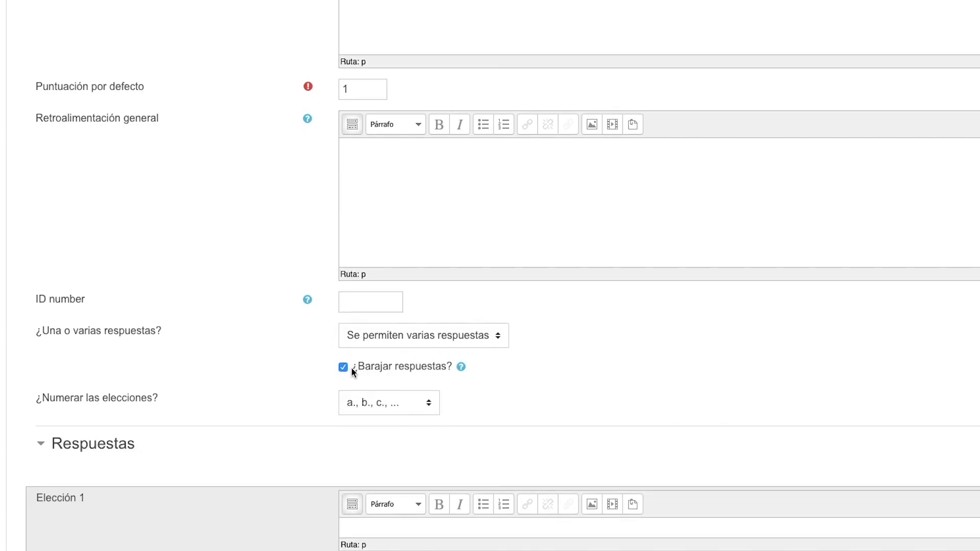
scroll(366, 366, down, 1)
scroll(396, 354, down, 5)
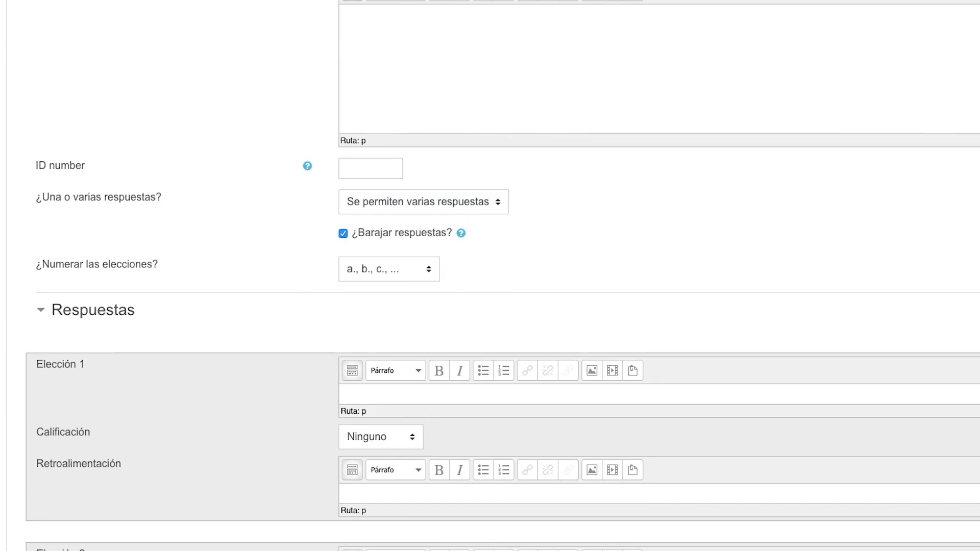
scroll(377, 246, down, 1)
click(377, 246)
click(507, 248)
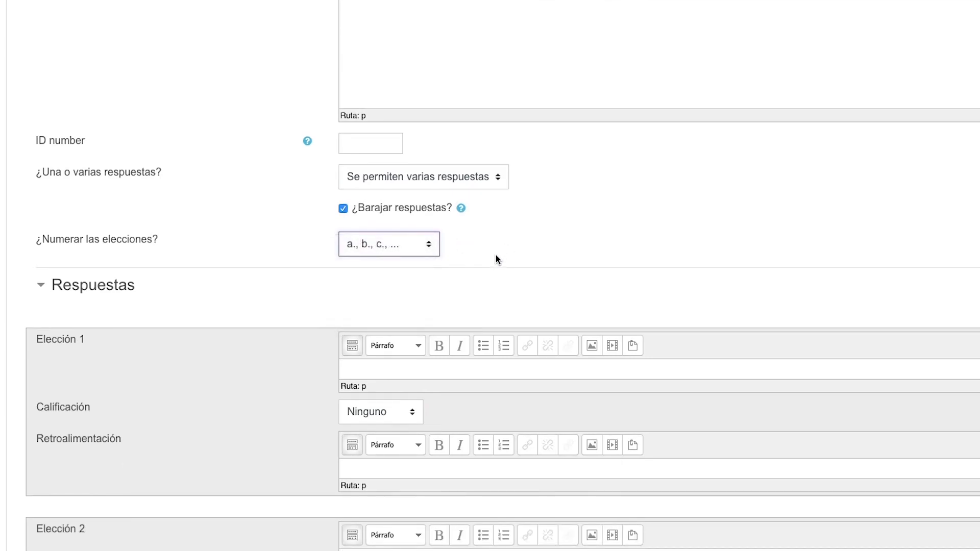
- Enter "Blanco" as Elección 1 and set its Calificación to 50%
scroll(490, 270, down, 1)
scroll(489, 269, down, 3)
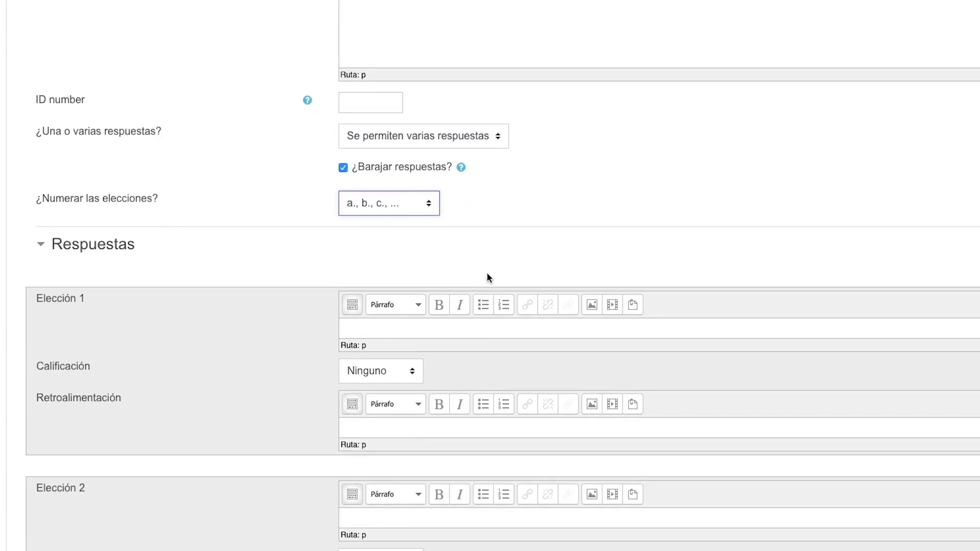
scroll(488, 269, down, 1)
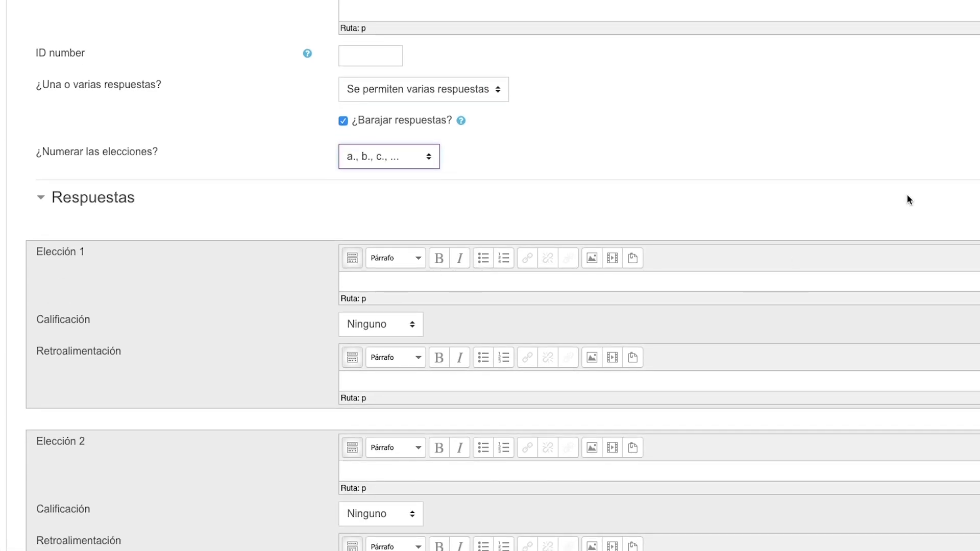
click(372, 274)
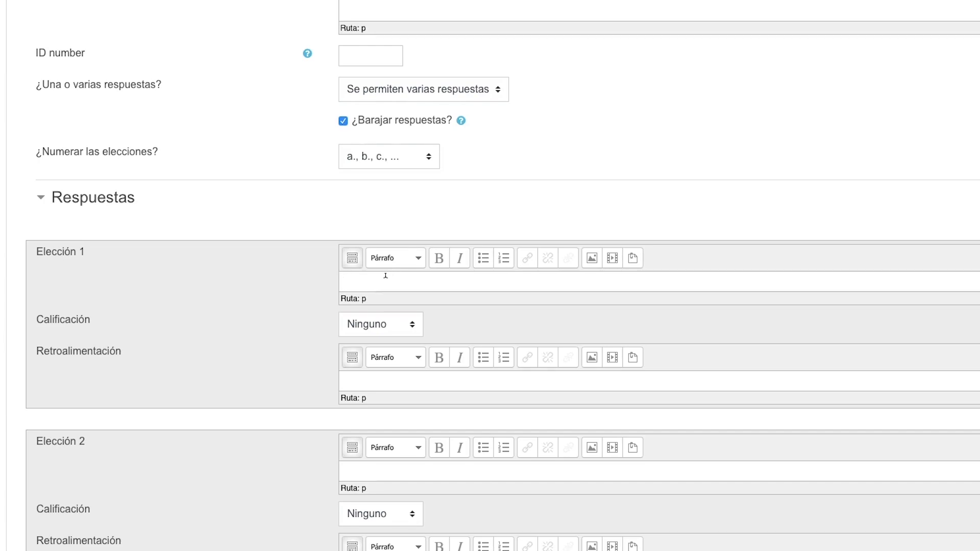
text(Blanco)
click(375, 329)
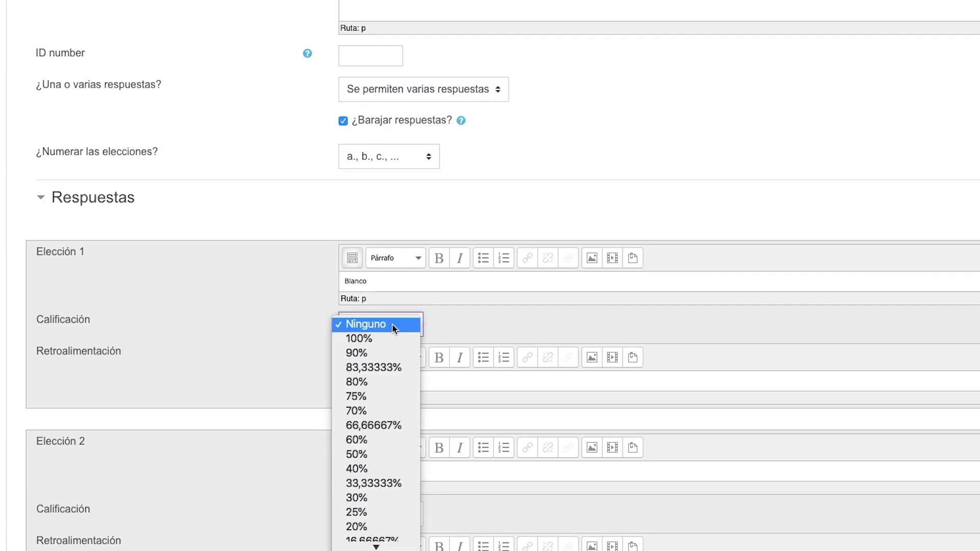
click(364, 454)
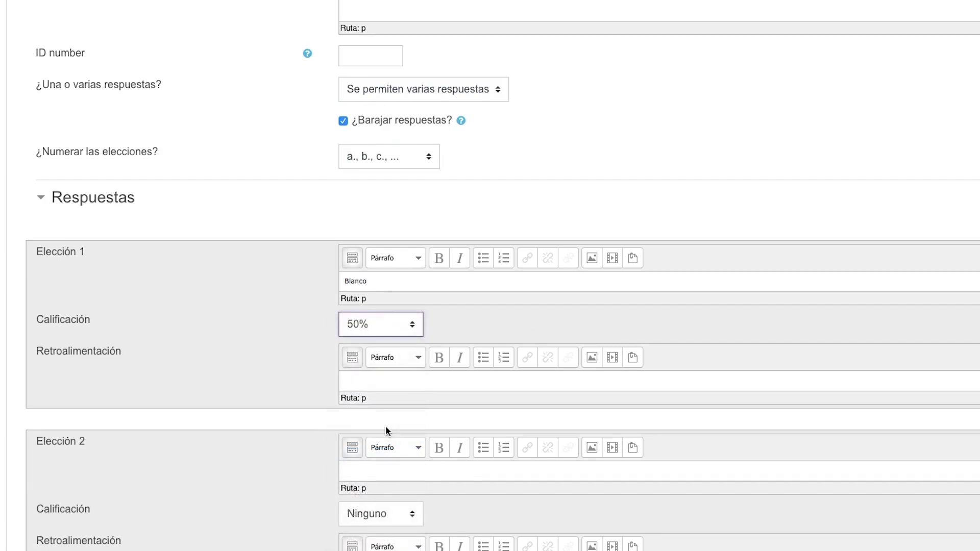
- Enter "Azul" as Elección 2 and set its Calificación to 50%
scroll(522, 316, down, 1)
scroll(523, 320, down, 3)
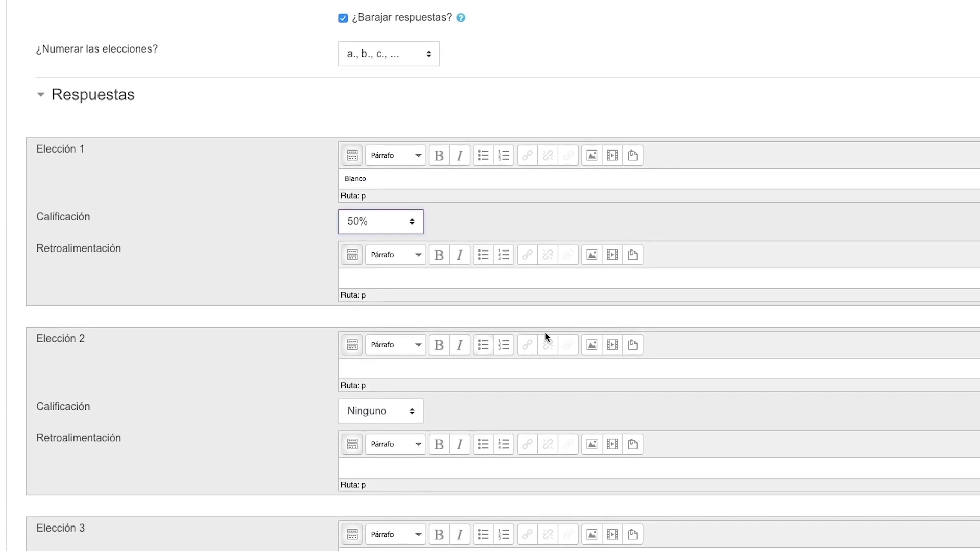
click(356, 363)
text(Azul)
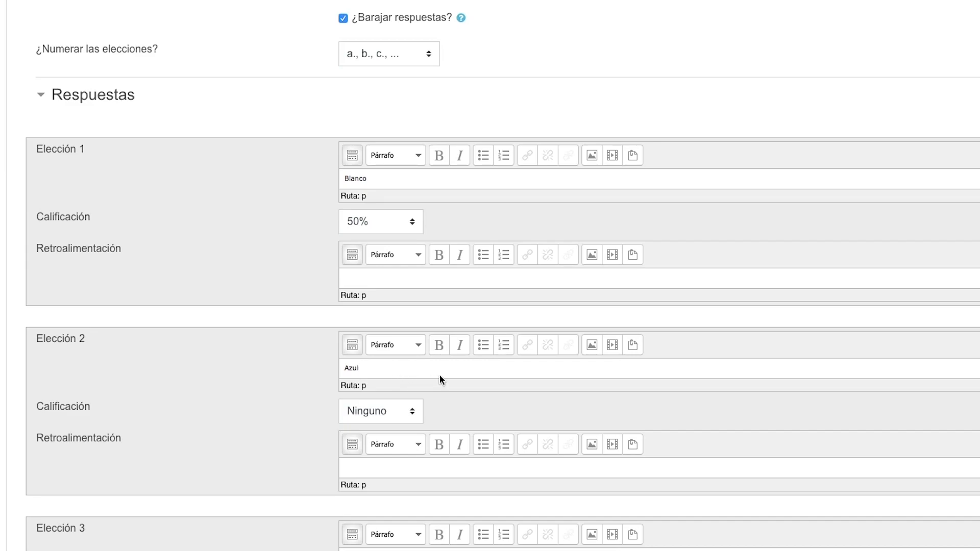
scroll(611, 376, down, 2)
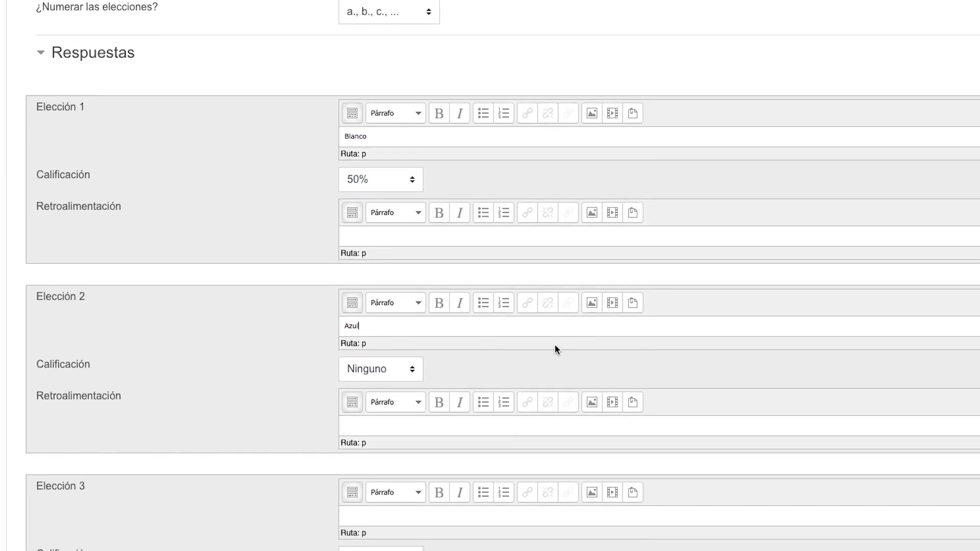
click(384, 367)
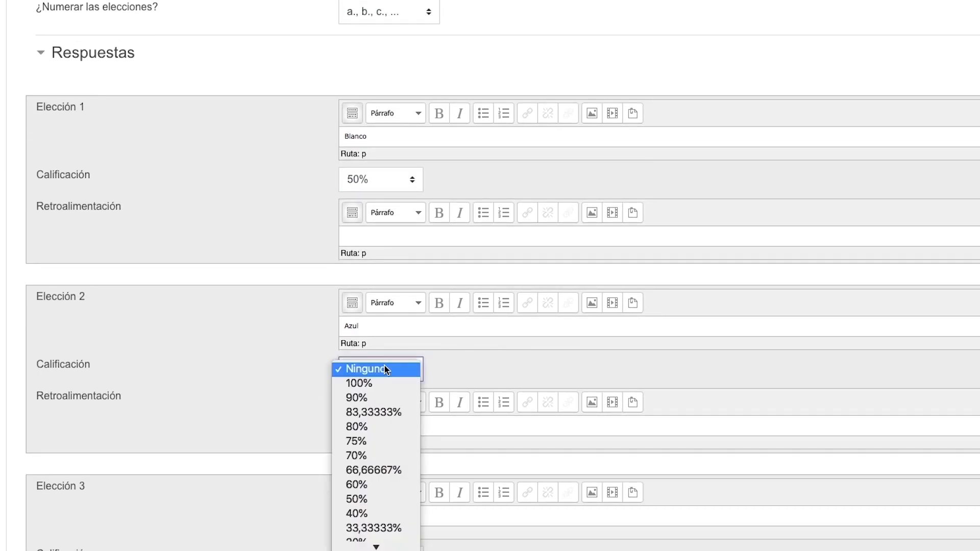
click(364, 504)
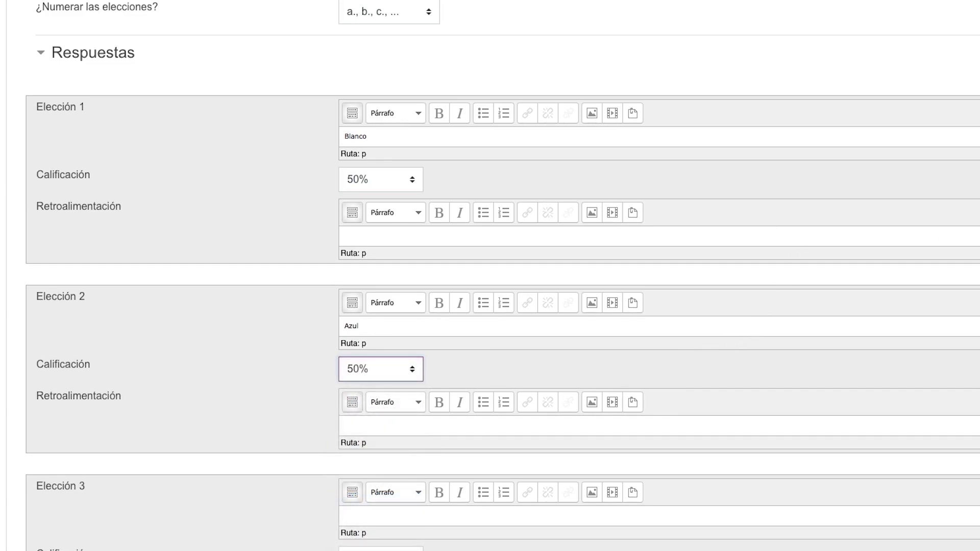
- Enter the incorrect answers "Naranja", "negro" and "Rojo" as Elección 3, 4 and 5, keeping the last one's Calificación at Ninguno
scroll(692, 295, down, 10)
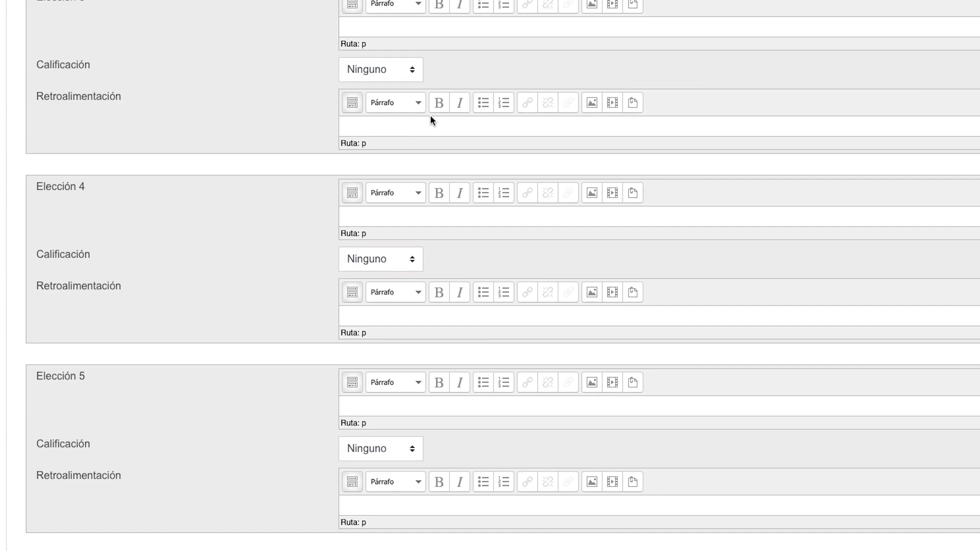
click(415, 24)
text(Naranja)
click(402, 219)
text(negro)
click(423, 399)
text(Rojo)
click(400, 450)
click(400, 450)
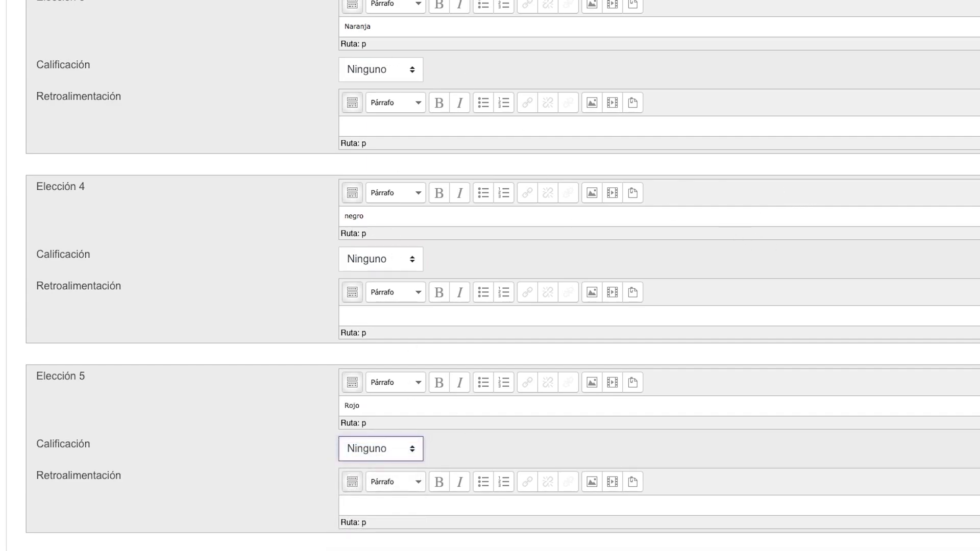
- Save the multiple-choice question about the flag's colours and return to the question bank
scroll(775, 250, down, 1)
scroll(776, 250, down, 3)
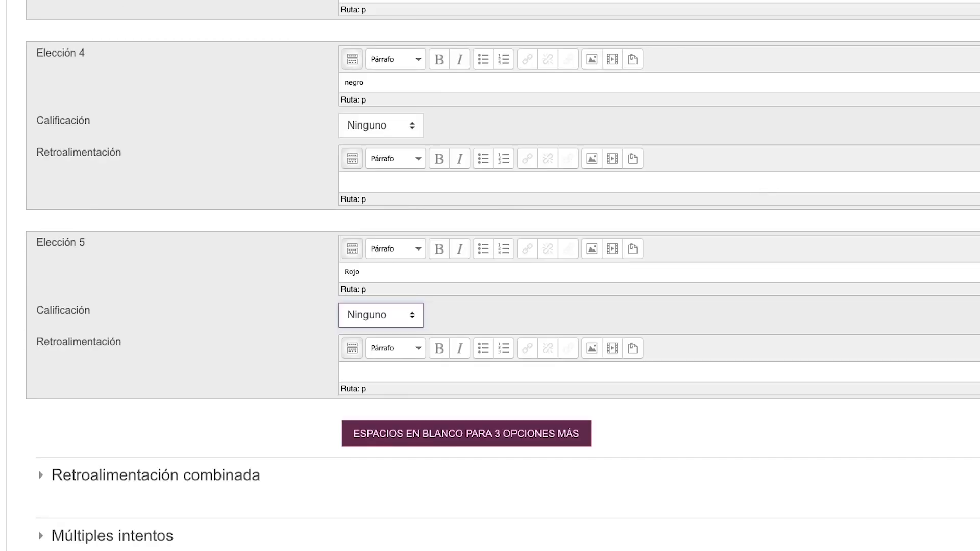
scroll(558, 193, down, 1)
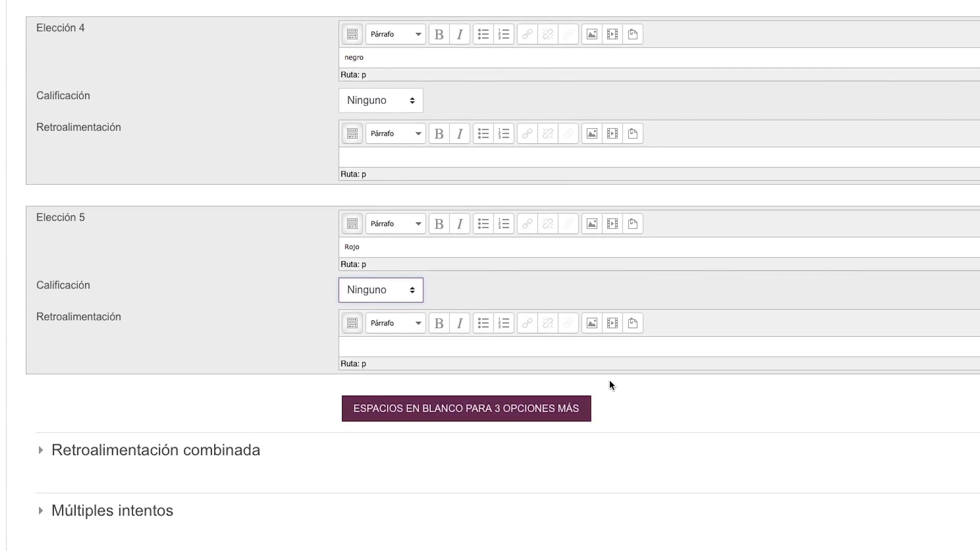
scroll(672, 448, down, 5)
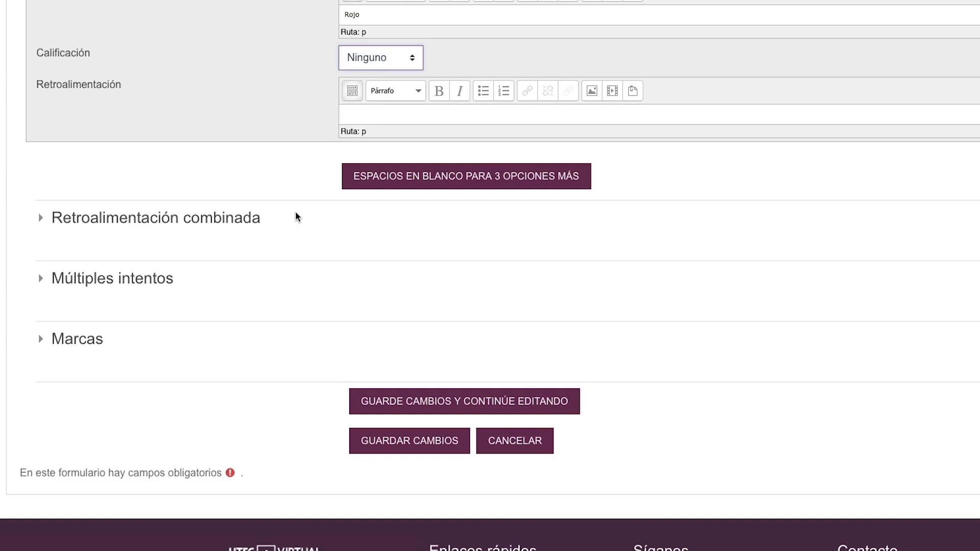
scroll(220, 347, down, 1)
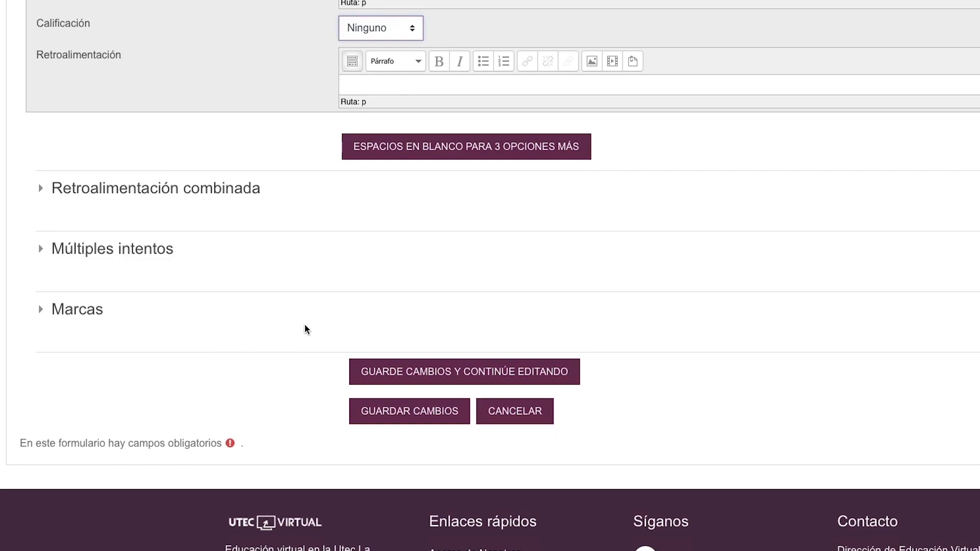
scroll(399, 301, down, 1)
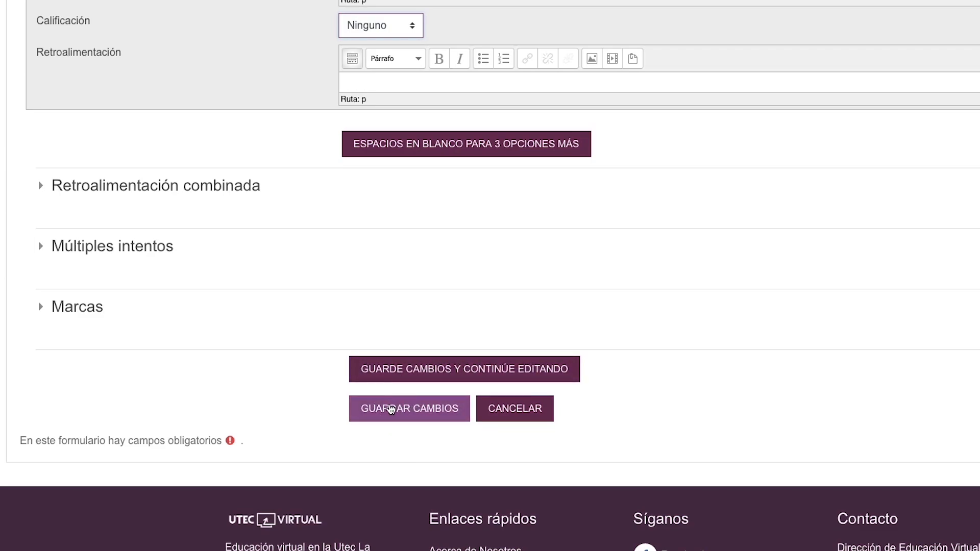
scroll(408, 398, down, 1)
click(438, 385)
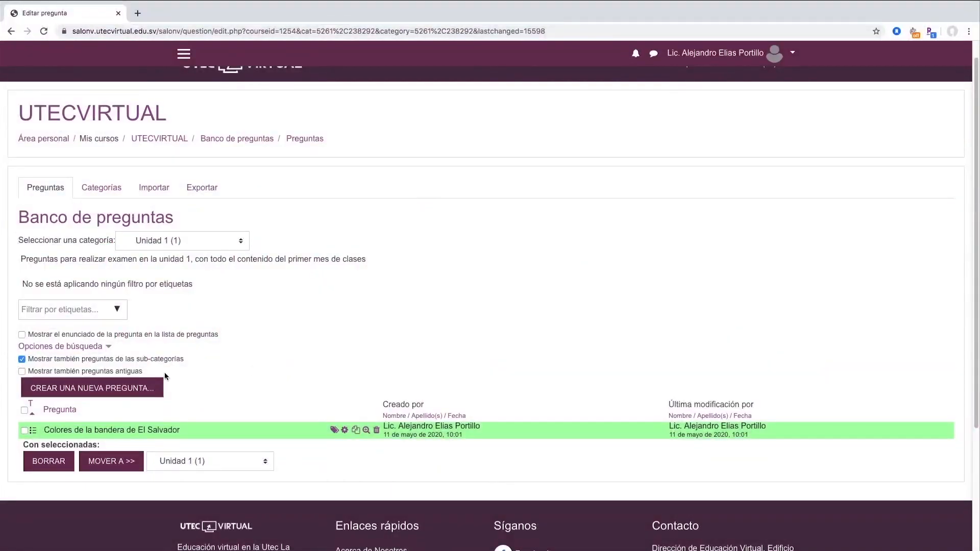
- Create a new question of type Verdadero/Falso in the Unidad 1 category
click(101, 389)
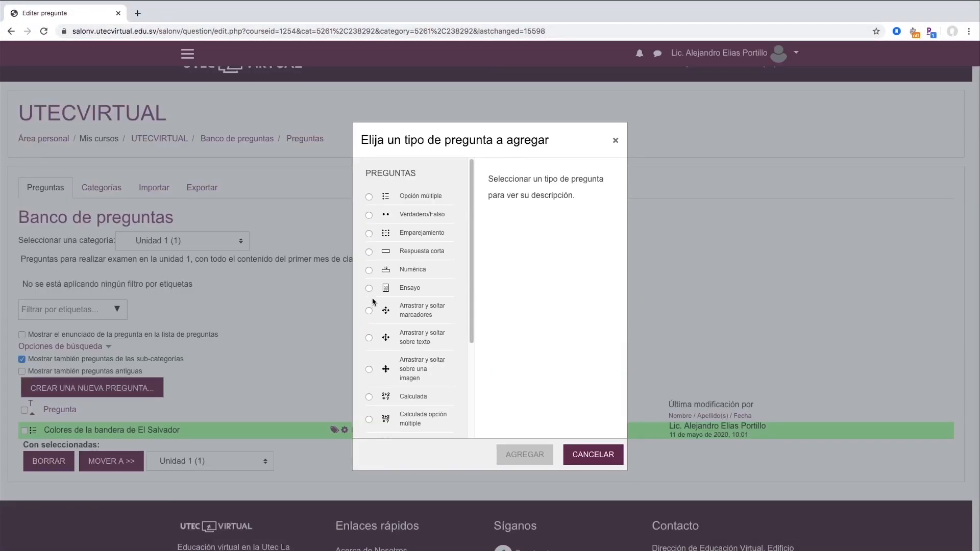
click(430, 214)
click(514, 452)
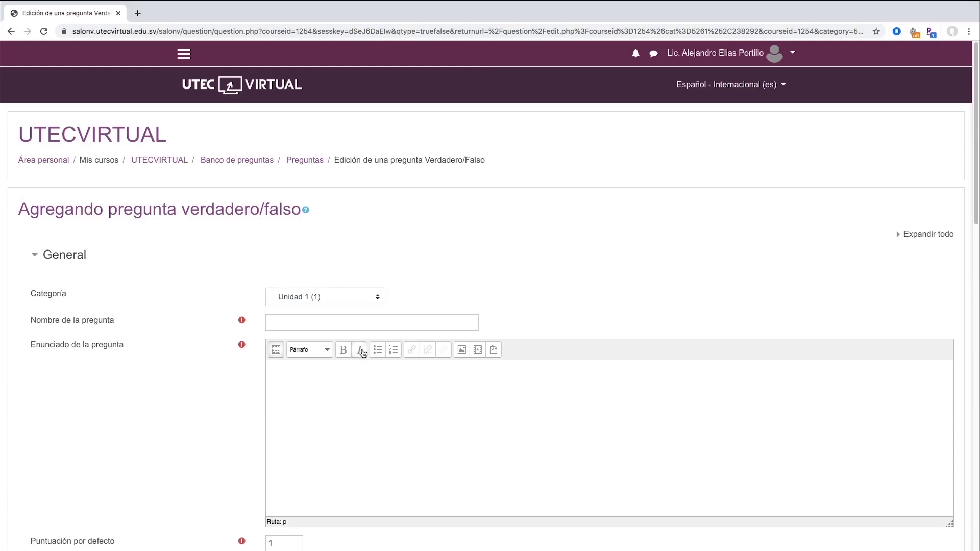
- Name the question "Firma de los acuerdos de paz" and enter the statement "¿El 15 de septiembre de 1981, se firmaron los acuerdos de paz?"
click(394, 323)
text(Firmna de los acuerdos de paz)
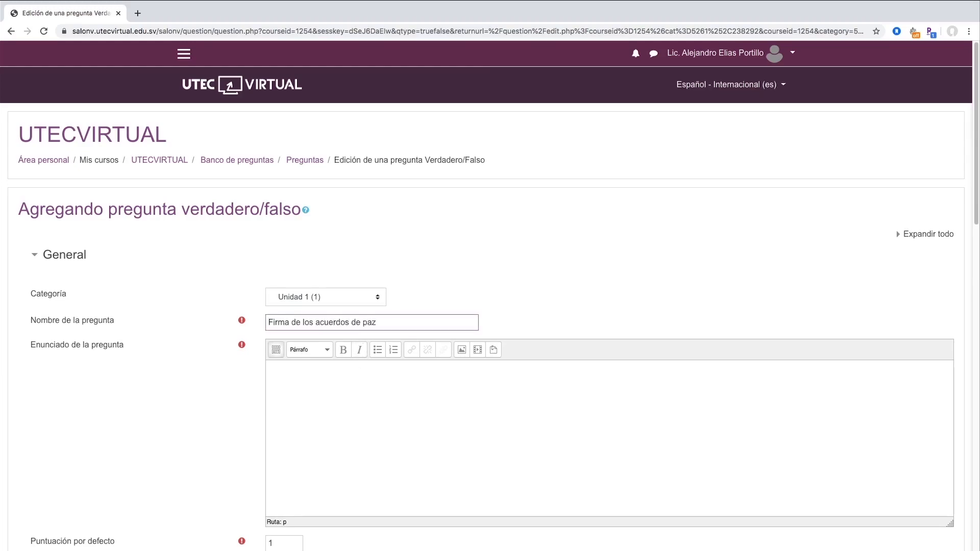
click(306, 387)
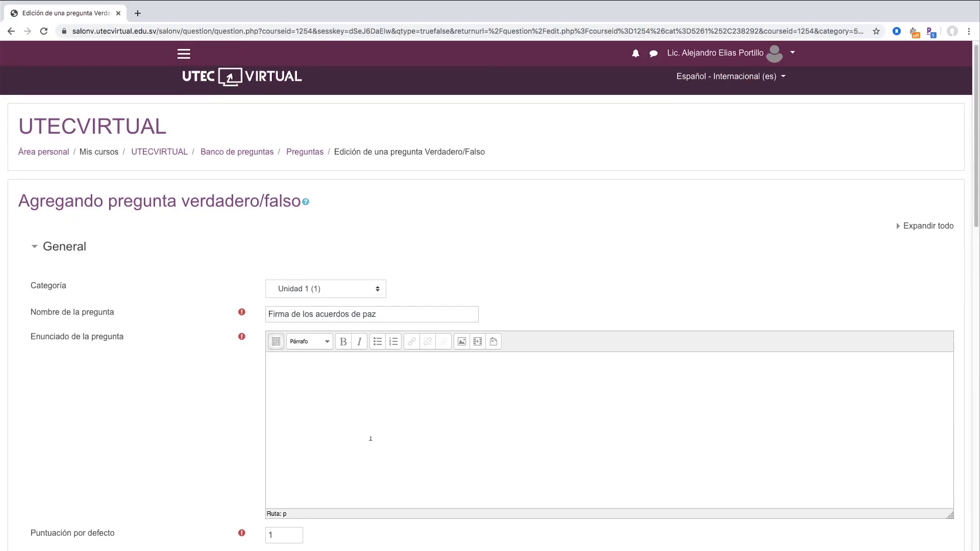
scroll(404, 392, down, 1)
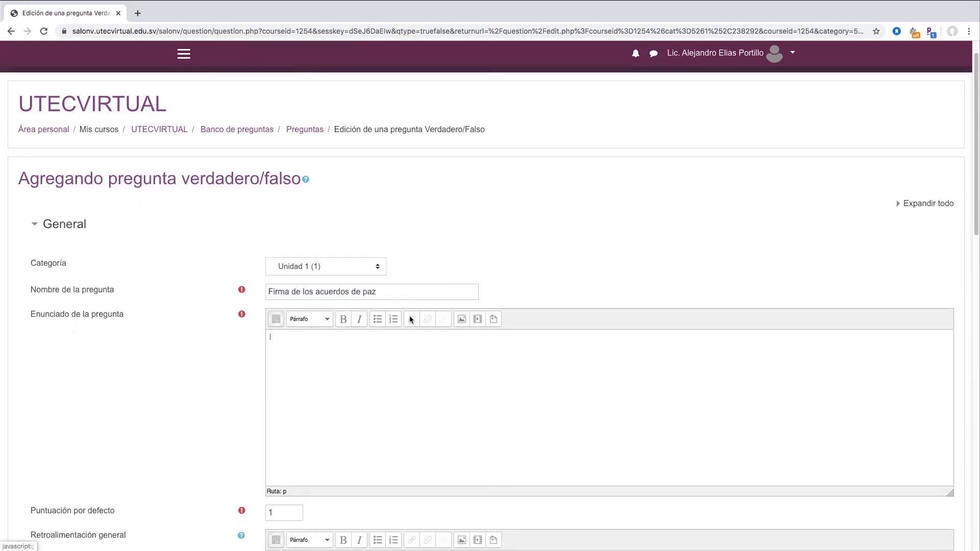
text(¿El 15 de septue)
key(BackSpace)
key(BackSpace)
text(iembre de 1981, se firmaron los acuerdos de paz?)
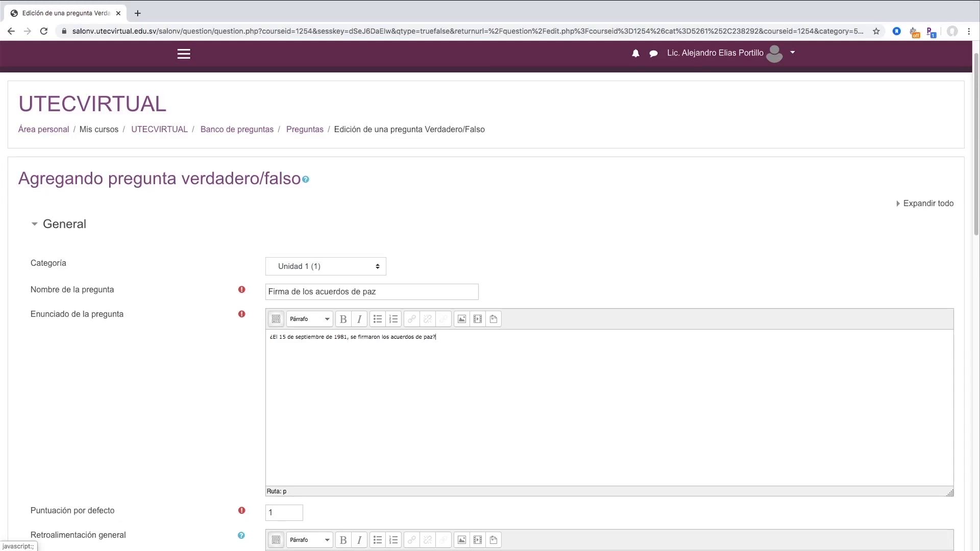
- Choose Falso as the correct answer and save the true/false question
scroll(612, 310, down, 3)
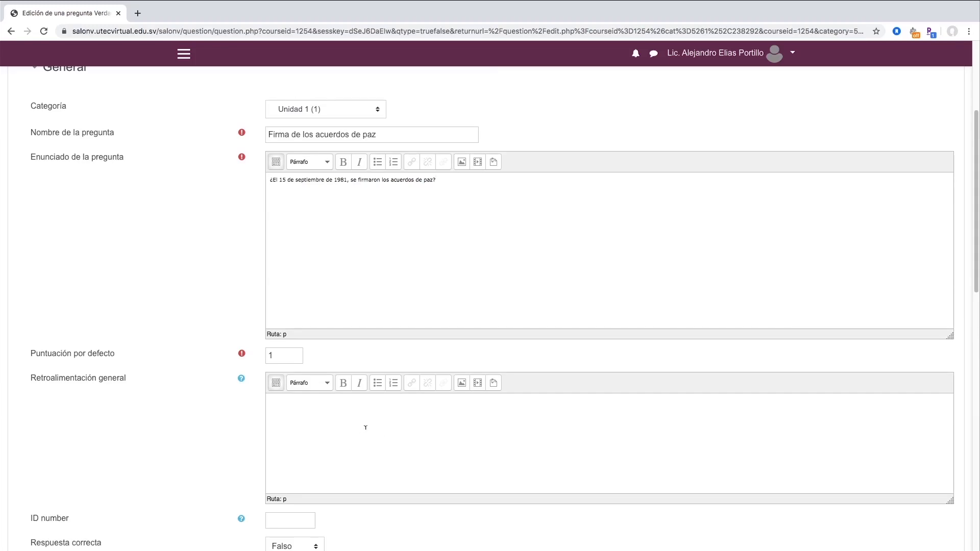
scroll(359, 428, down, 2)
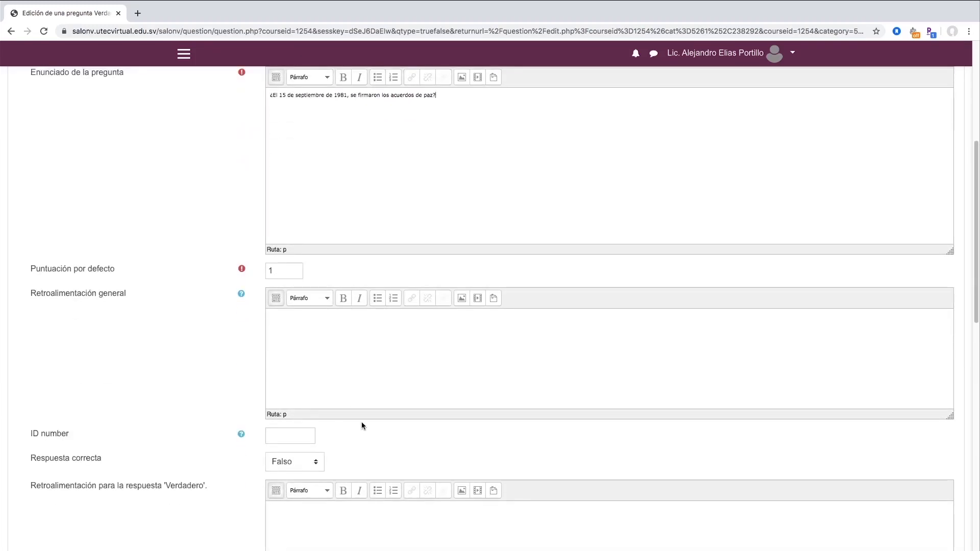
scroll(364, 417, down, 1)
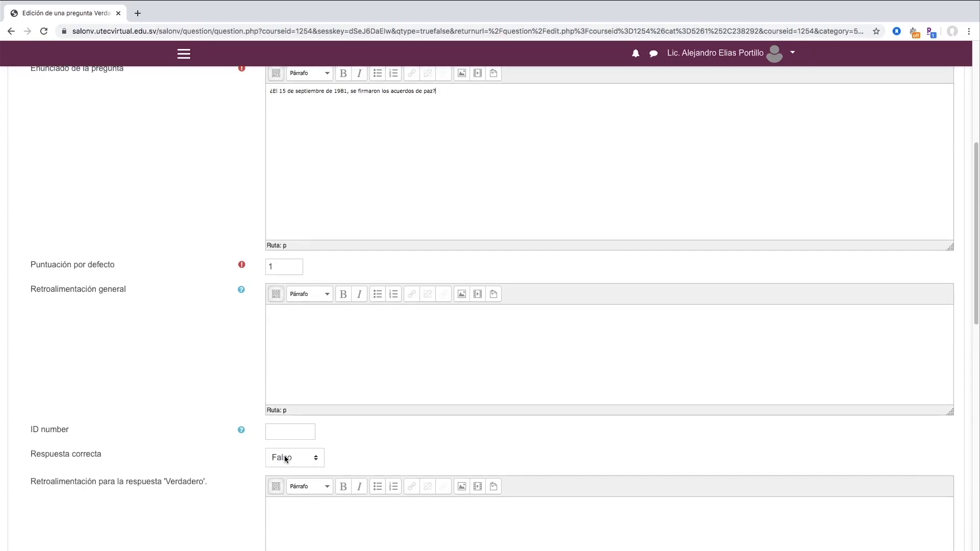
click(306, 454)
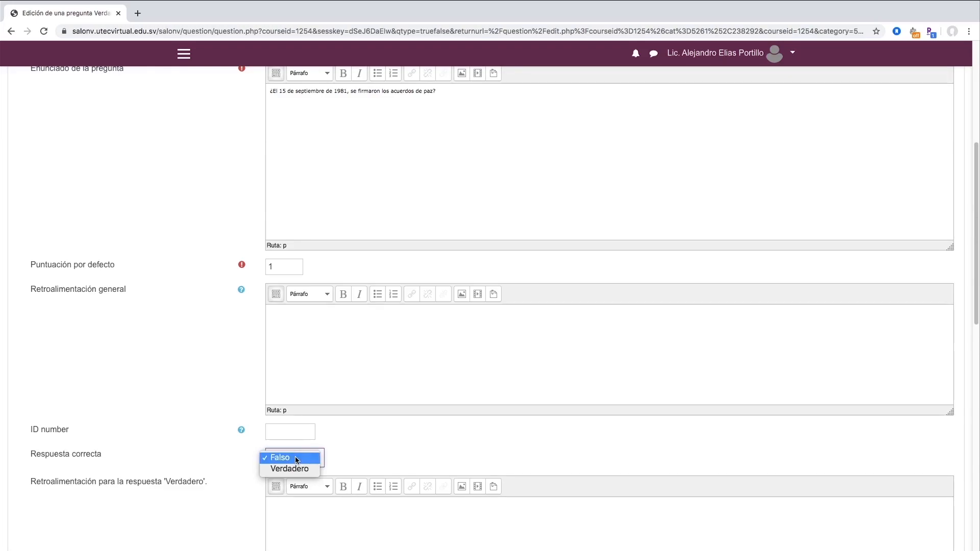
click(297, 459)
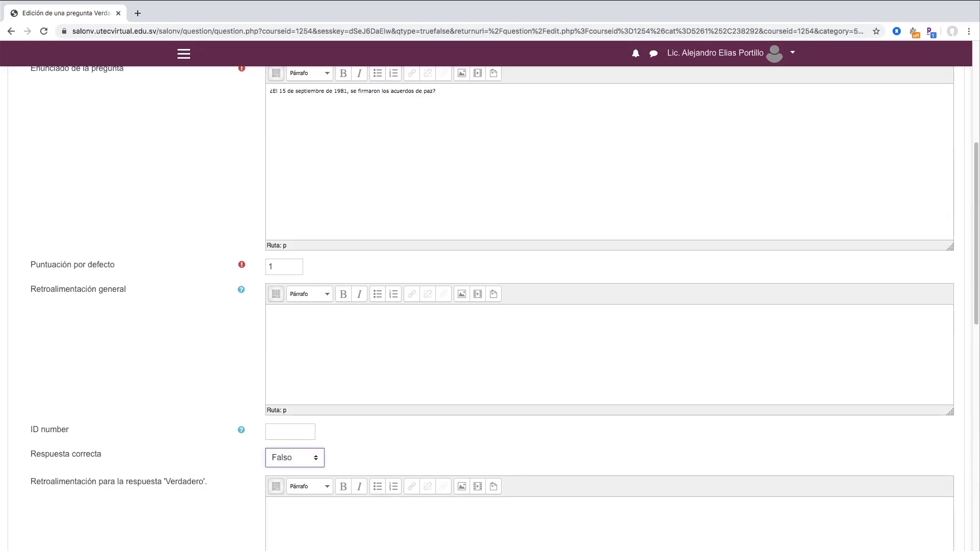
scroll(377, 418, down, 1)
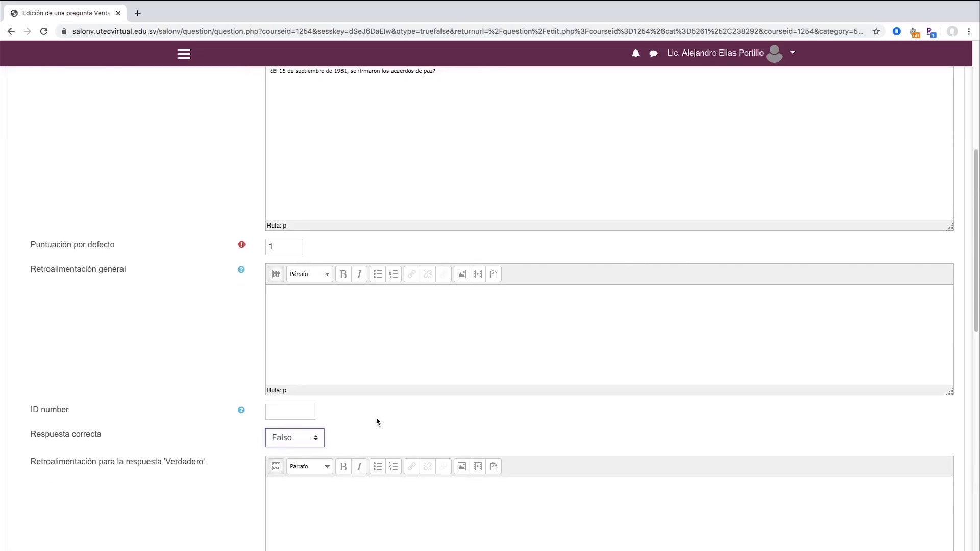
scroll(376, 419, down, 8)
click(346, 460)
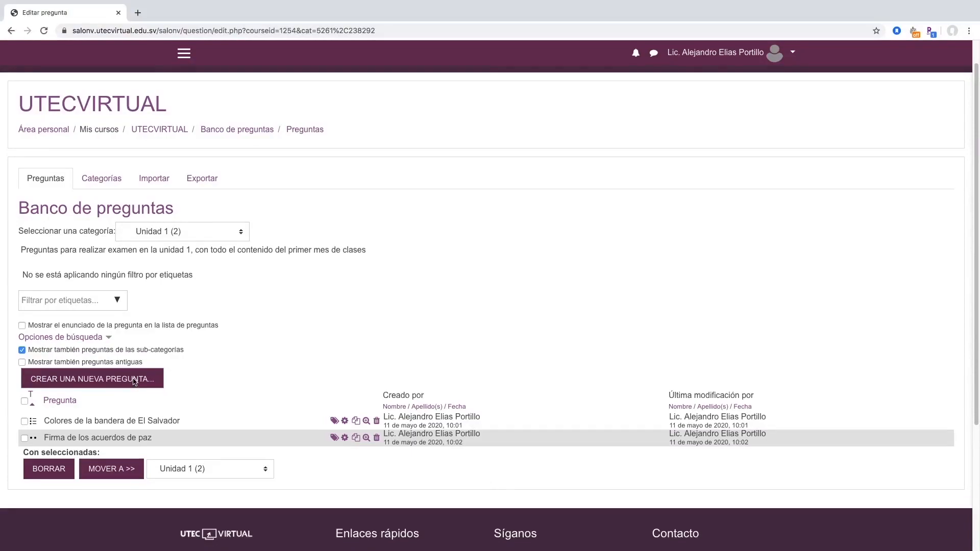
- Create a new question of type Emparejamiento in the Unidad 1 category
click(134, 380)
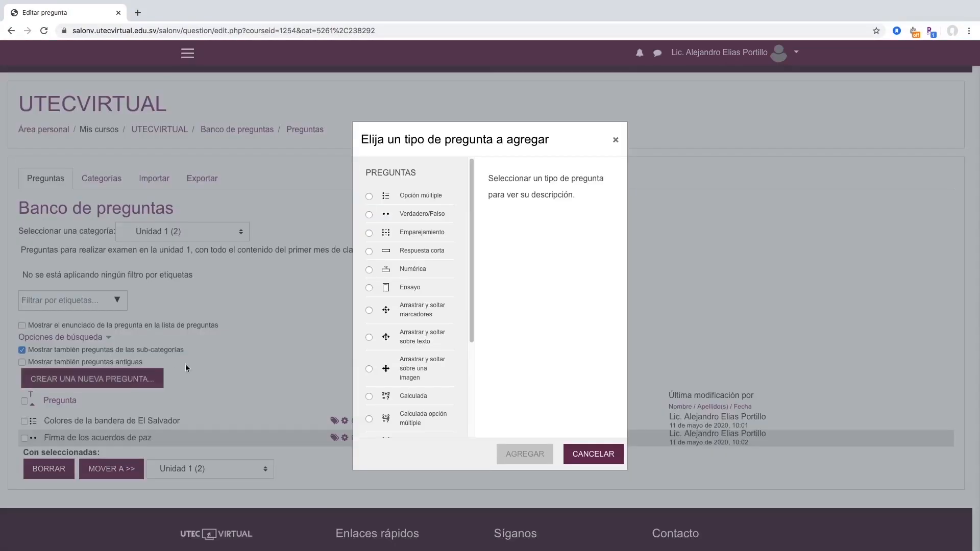
click(418, 232)
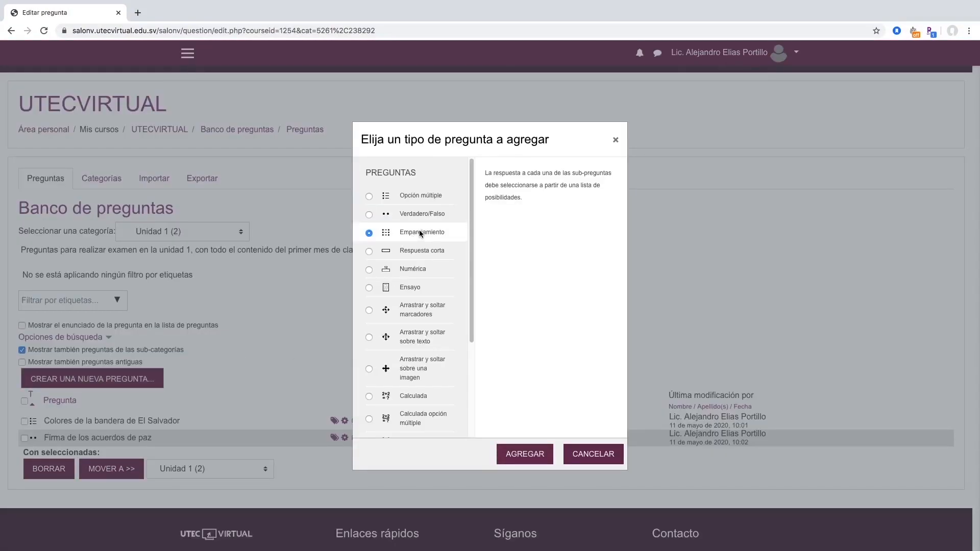
click(530, 456)
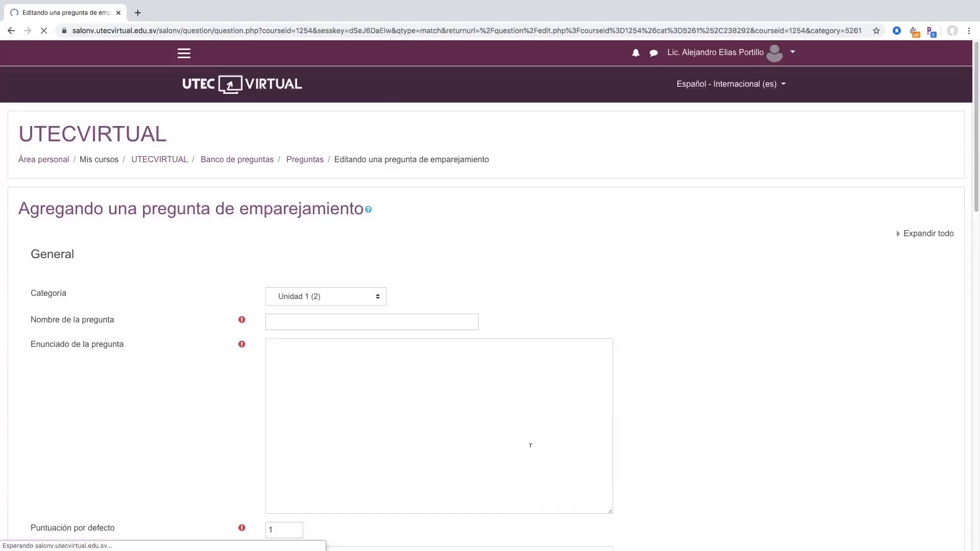
- Name the question "Colores de la bandera salvadoreña" and enter the statement "¿Cuales de los siguientes colores pertenecen a la bandera de El Salvador?"
scroll(408, 326, down, 2)
click(347, 209)
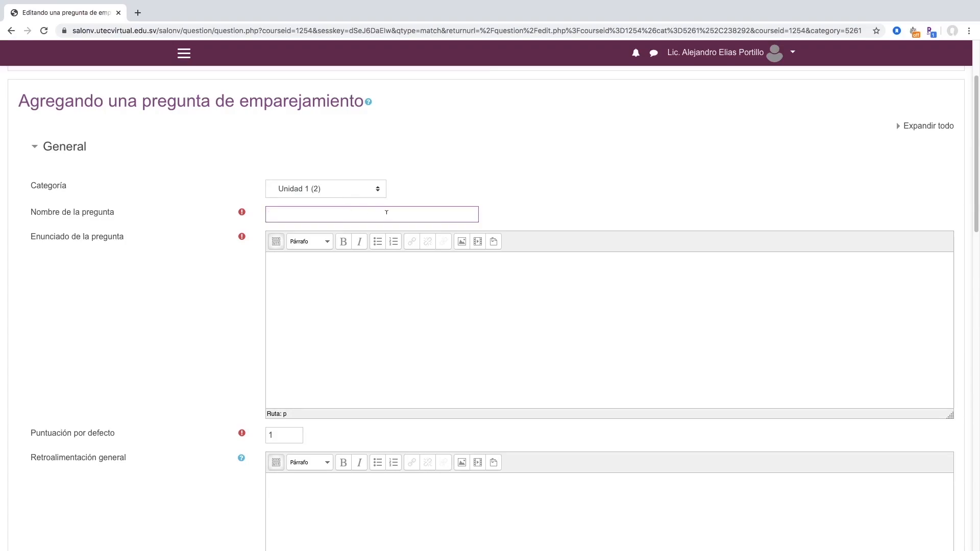
text(Colores de la bandera salvadoreña)
key(Tab)
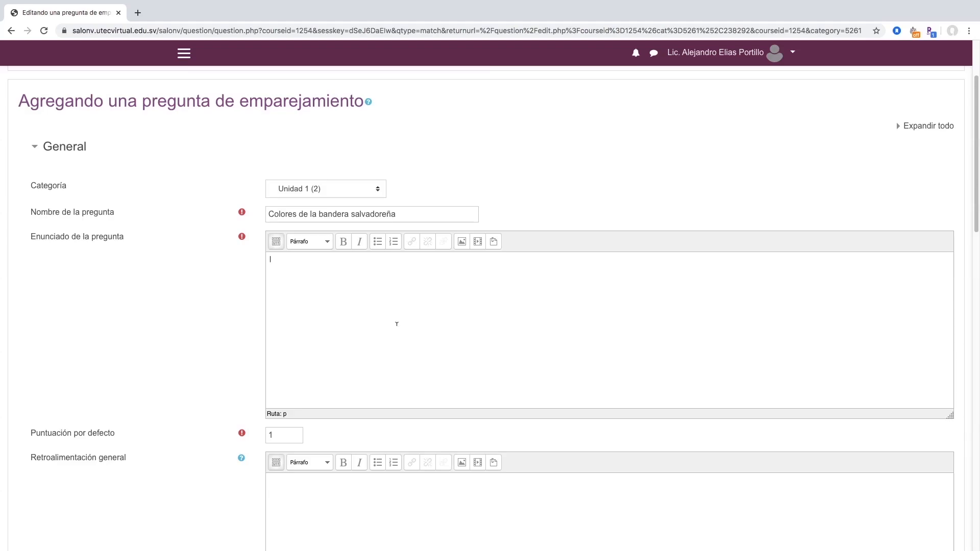
text(uales de los siguientes colores pertenecen a la bandera de El Salvador?)
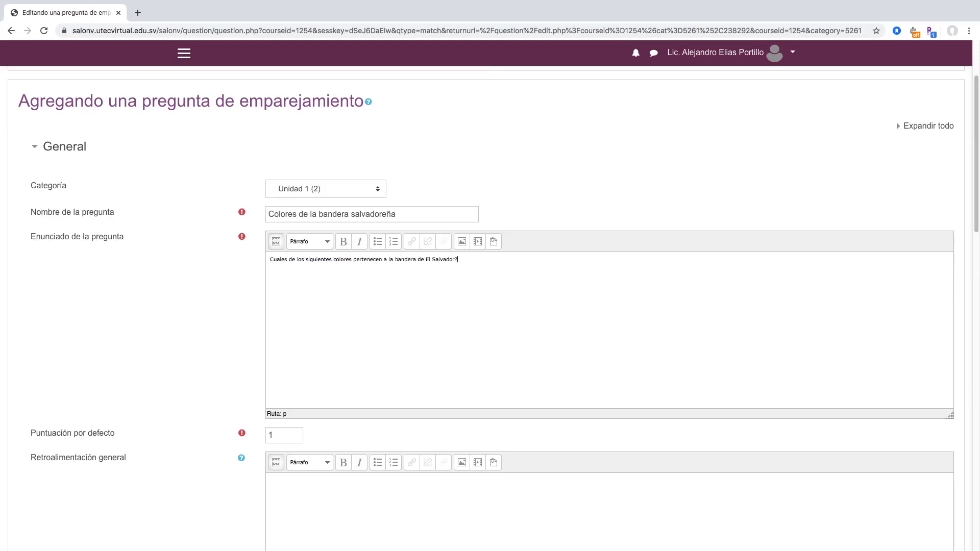
click(271, 260)
text(¿)
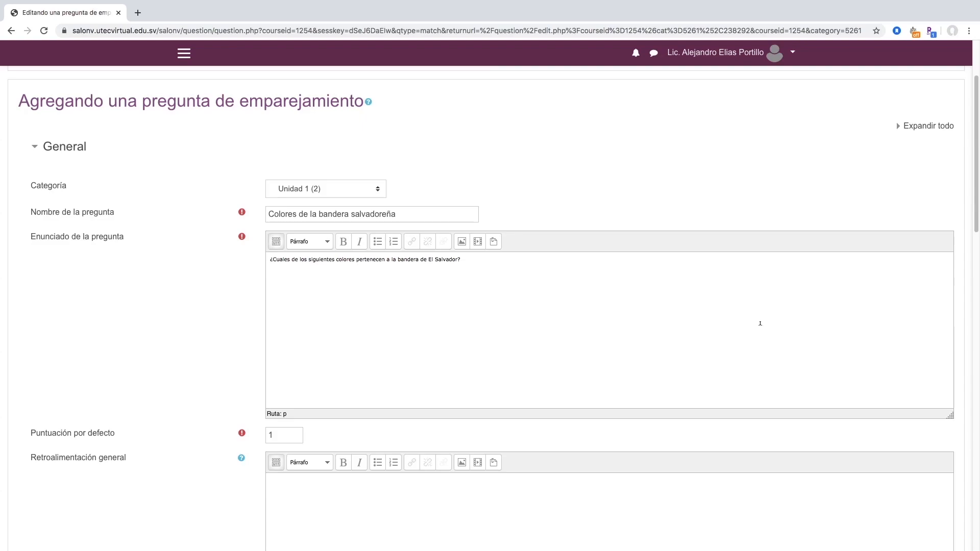
- Fill in the first matching pair with the question "¿Color primario?" and the answer "azul"
scroll(776, 326, down, 1)
scroll(306, 461, down, 6)
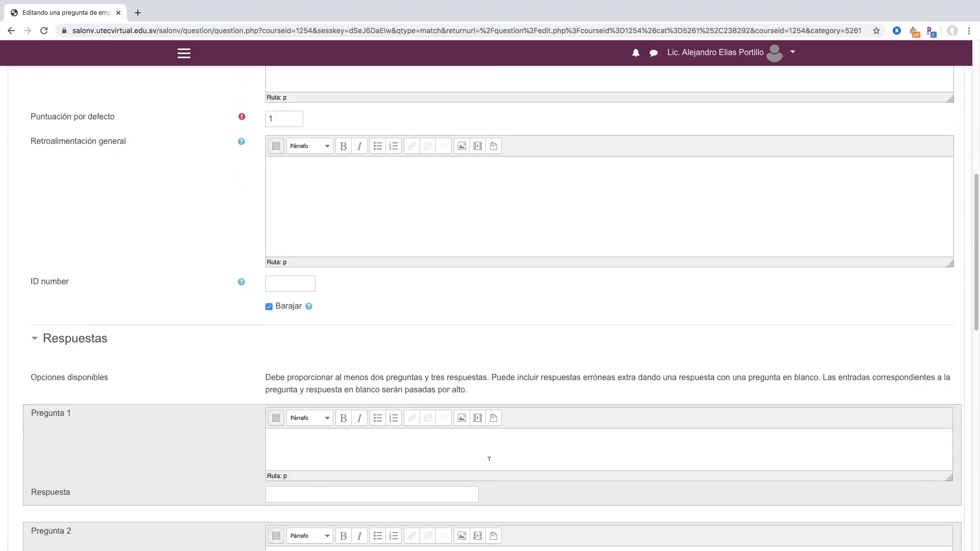
scroll(486, 457, down, 2)
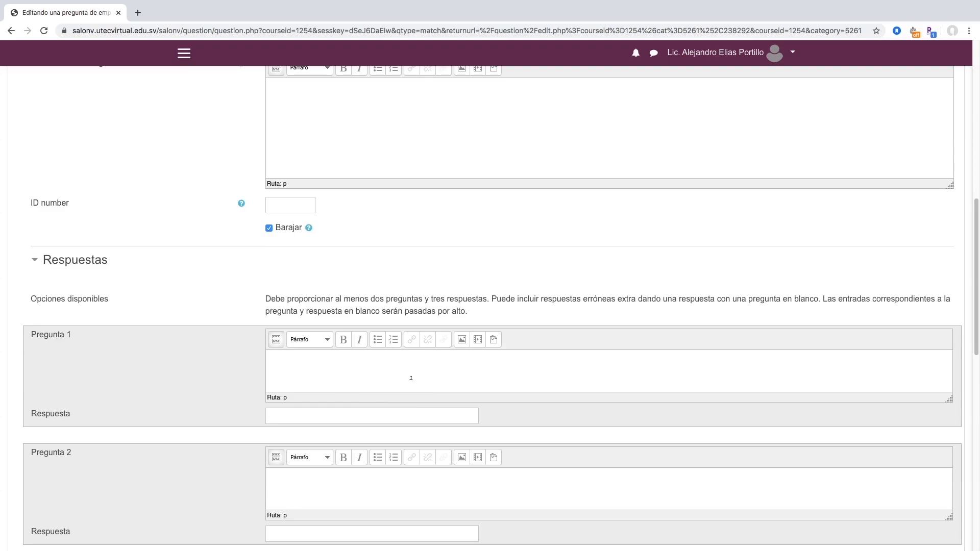
text(Color primari)
click(342, 410)
text(azul)
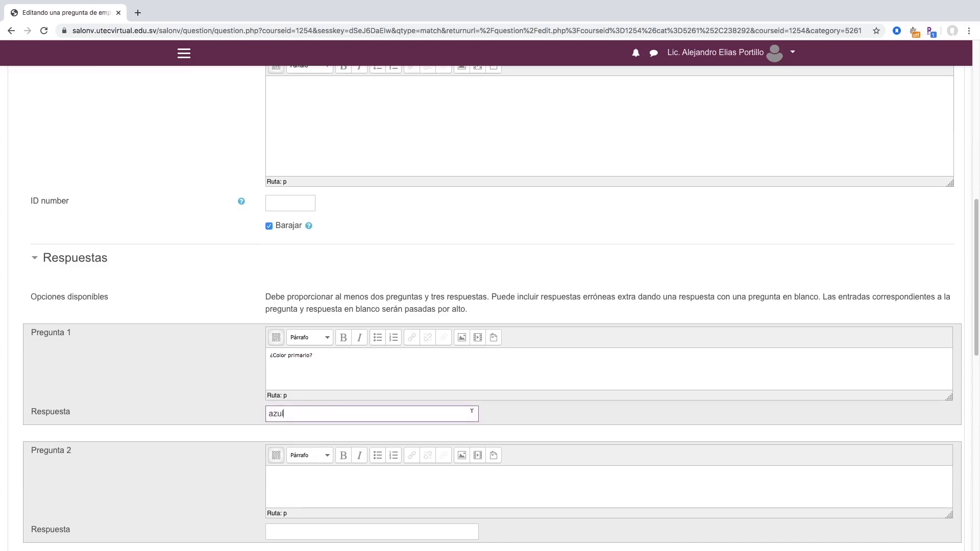
- Fill in the second matching pair with the question "¿Segundo color?" and the answer "blanco"
scroll(472, 411, down, 1)
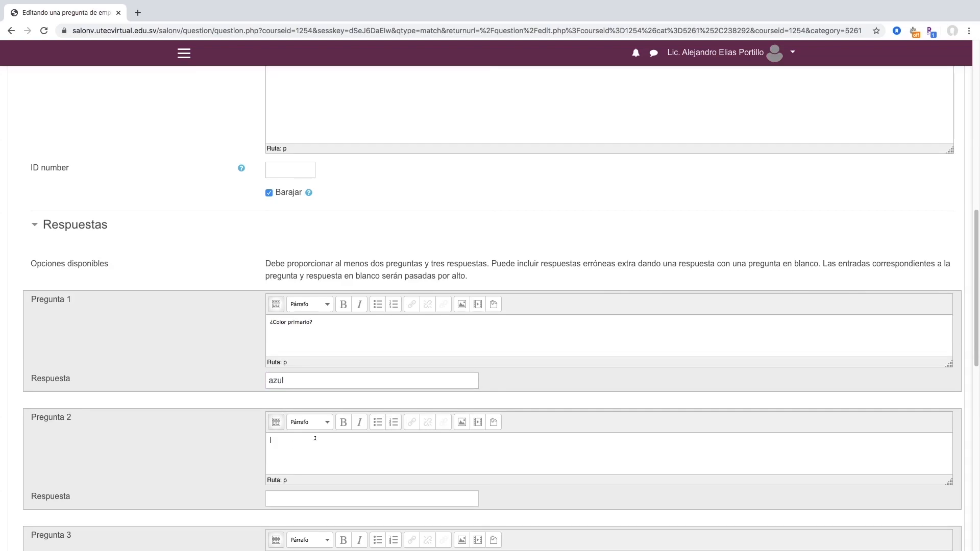
text(egundo color?)
click(297, 494)
text(blanco)
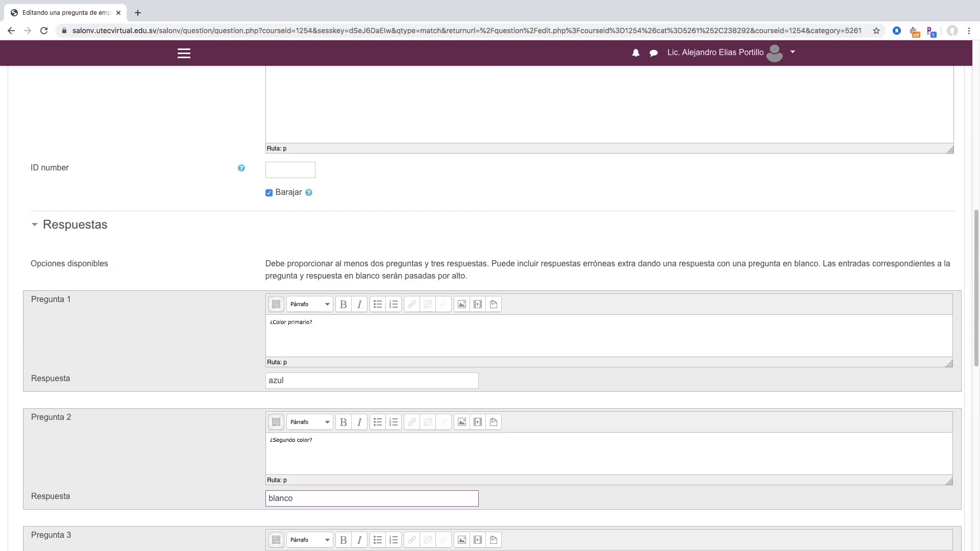
- Add "verde" as an extra wrong answer in Pregunta 3, leaving its question blank, and save the matching question
scroll(568, 280, down, 3)
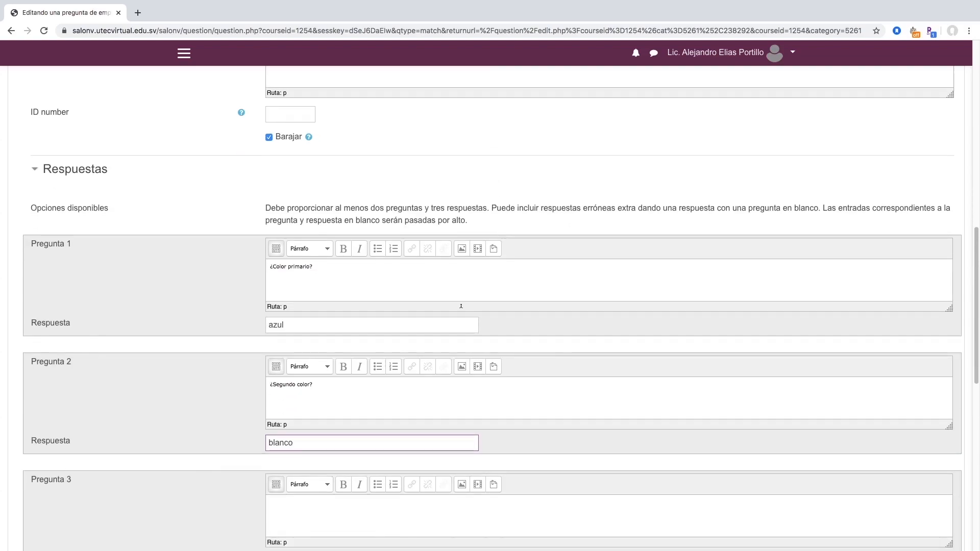
scroll(326, 357, down, 1)
click(413, 474)
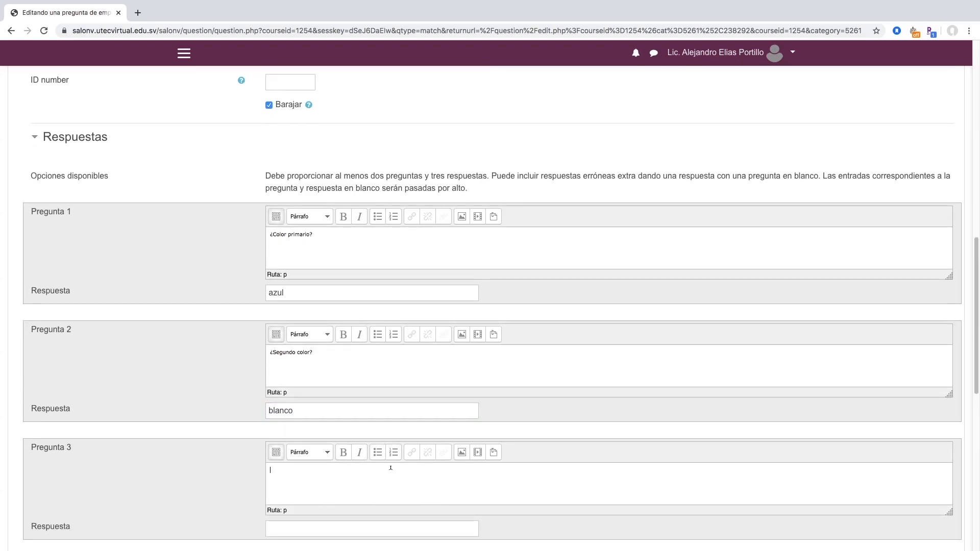
scroll(372, 490, down, 1)
scroll(372, 490, down, 1)
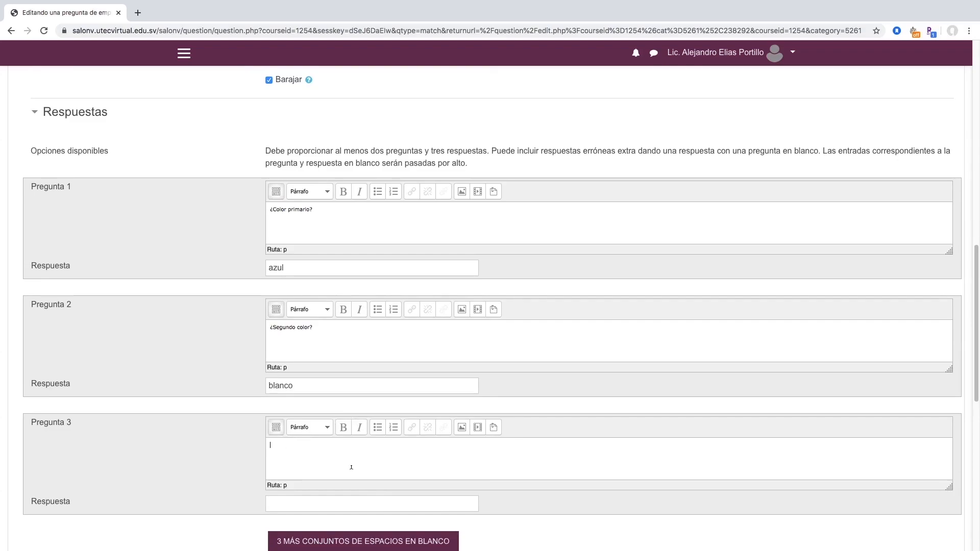
scroll(351, 468, down, 1)
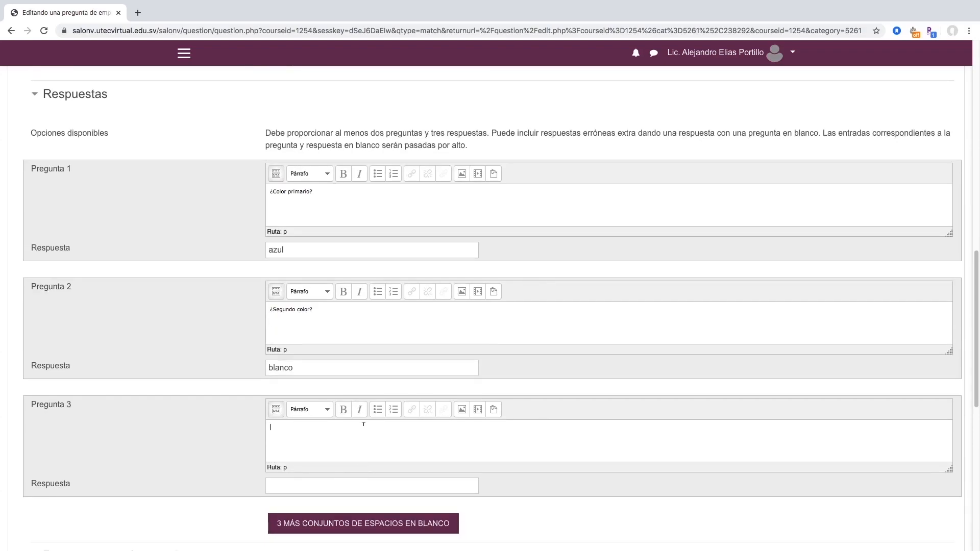
click(322, 485)
text(verde)
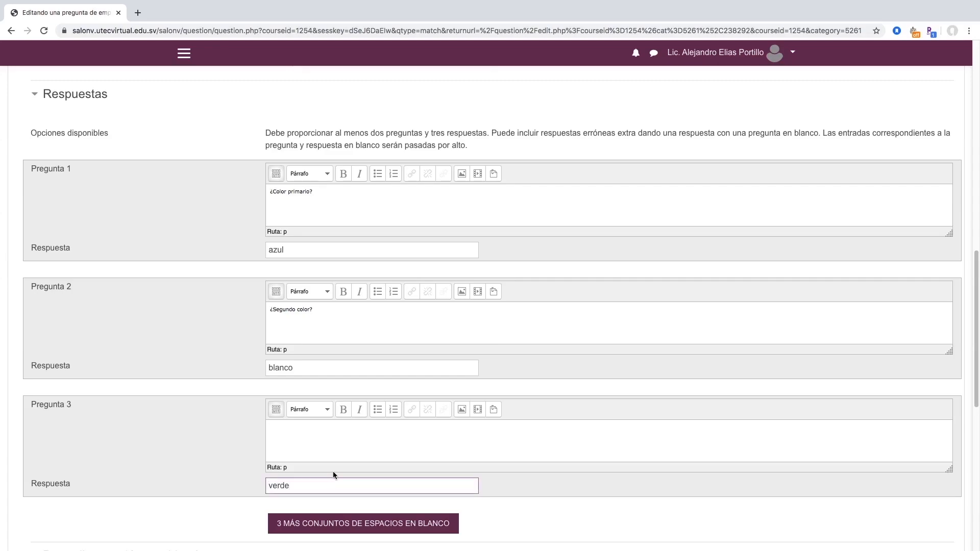
scroll(631, 425, down, 3)
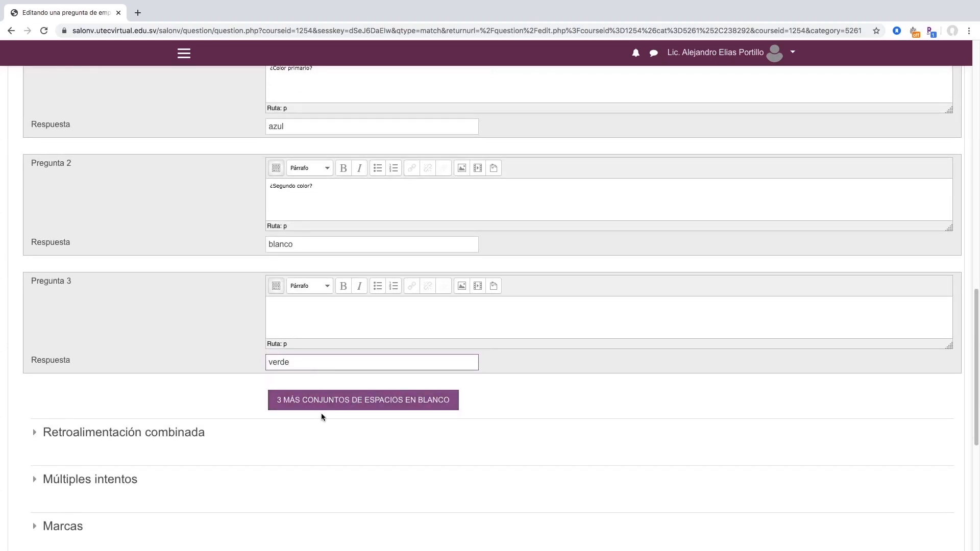
scroll(410, 404, down, 4)
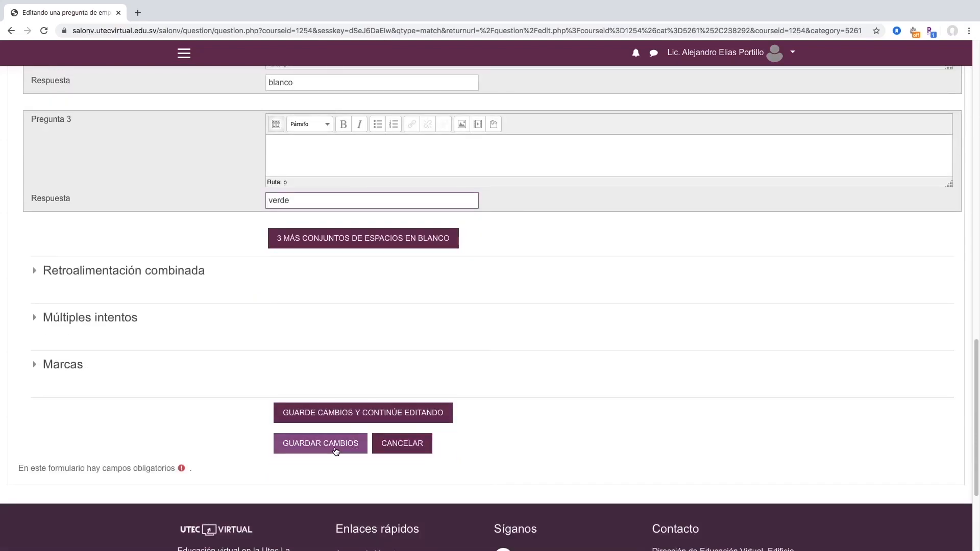
click(336, 451)
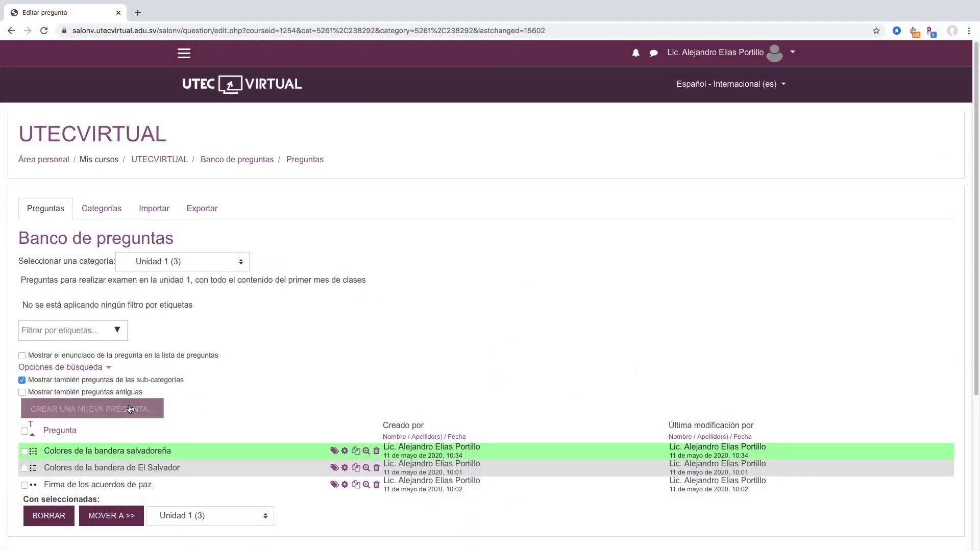
- Create a new question of type Ensayo in the Unidad 1 category
click(92, 408)
click(411, 289)
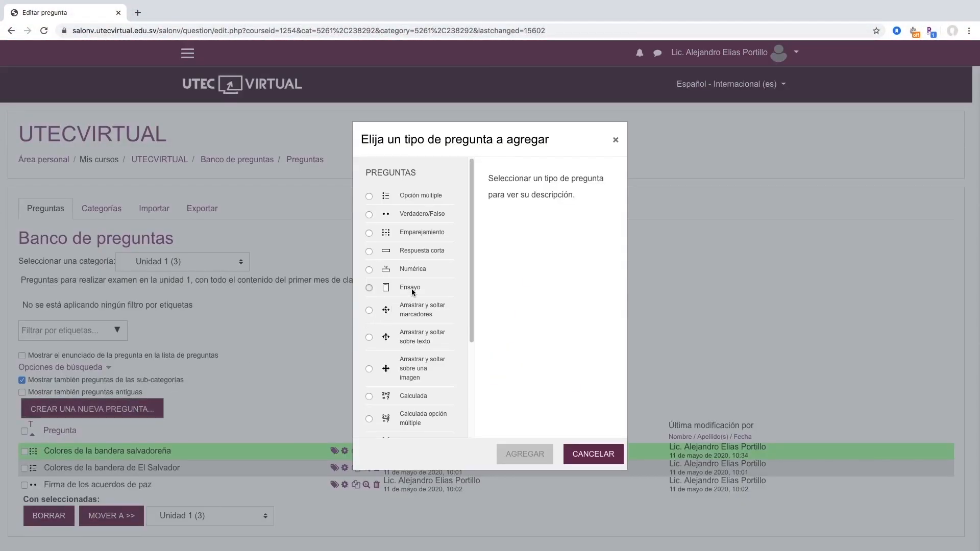
click(540, 452)
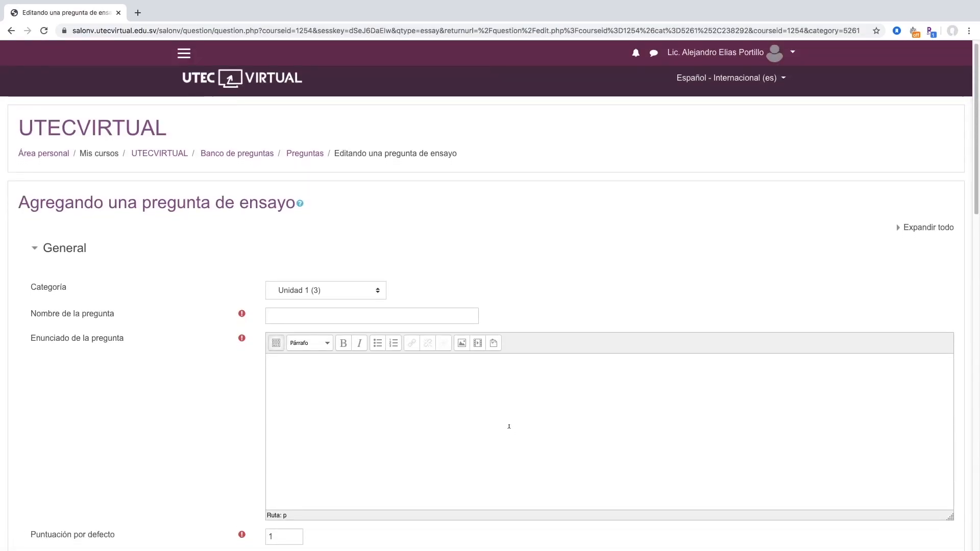
- Name the question "Elementos del escudo nacional", with statement "Describa con sus propias palabras, ¿Que significan para usted los elementos que se encuentran dentro del escudo nacional?"
scroll(510, 428, down, 1)
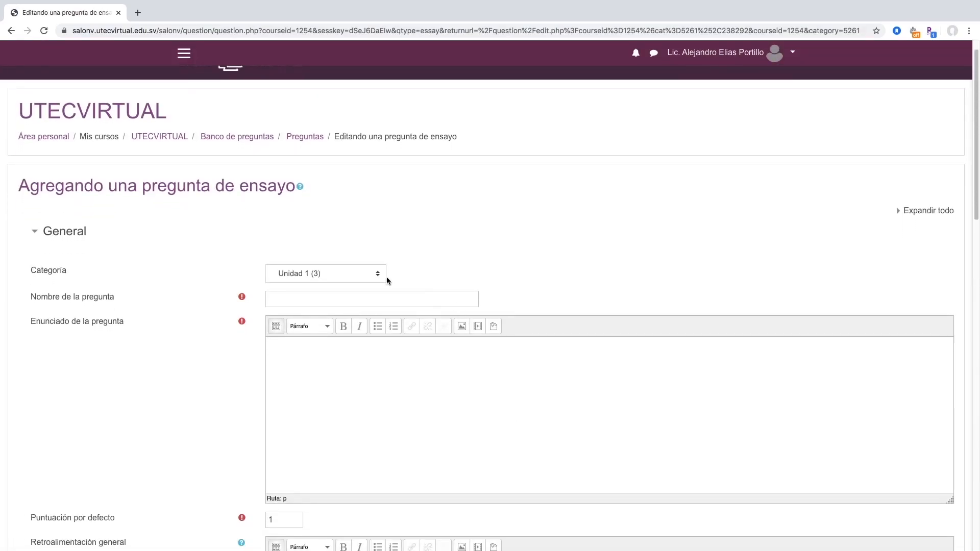
scroll(393, 352, down, 1)
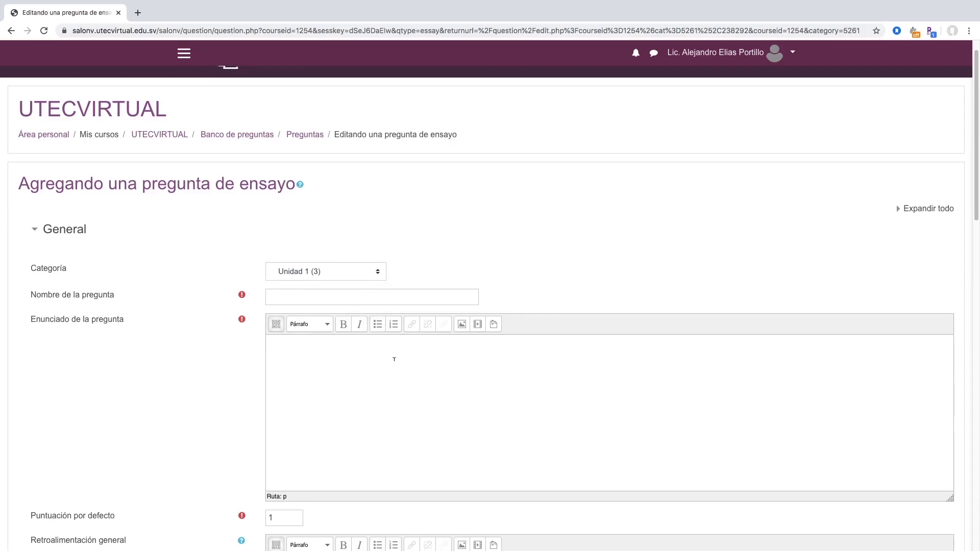
scroll(467, 379, down, 1)
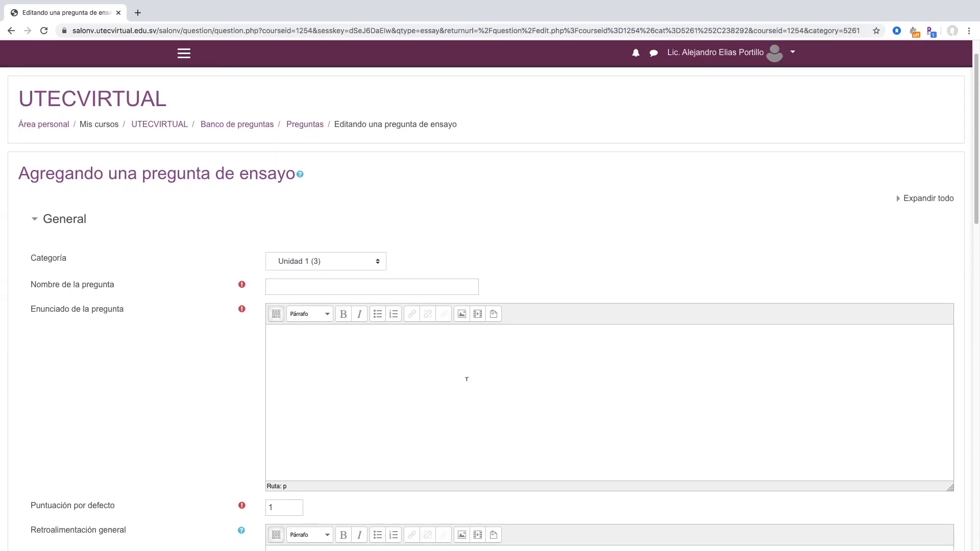
scroll(466, 378, down, 1)
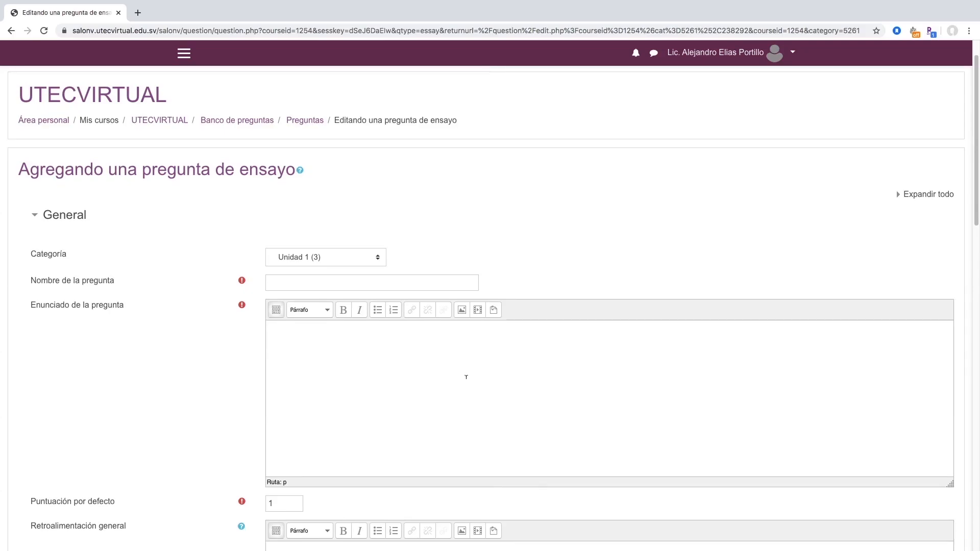
click(340, 284)
text(Elementos del esu)
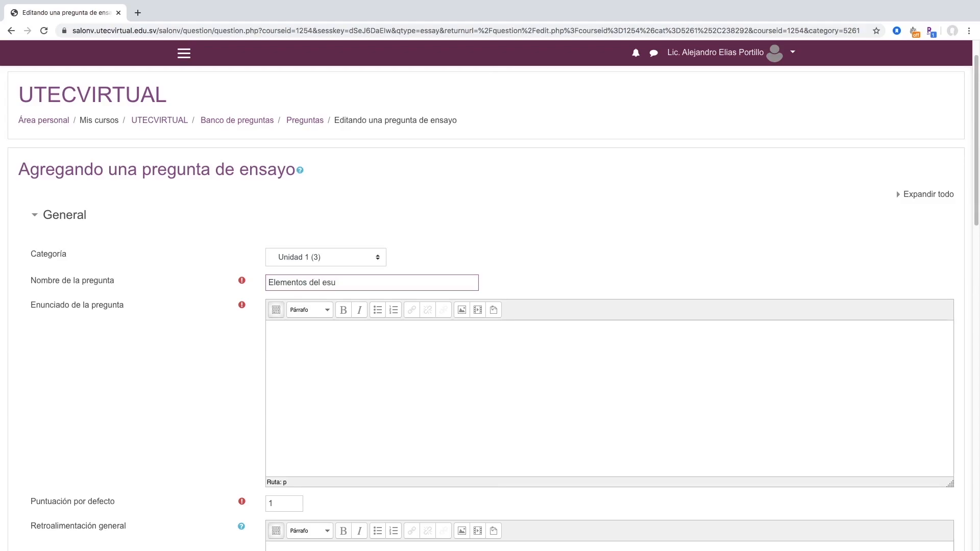
key(BackSpace)
text(cudo nacional)
click(406, 391)
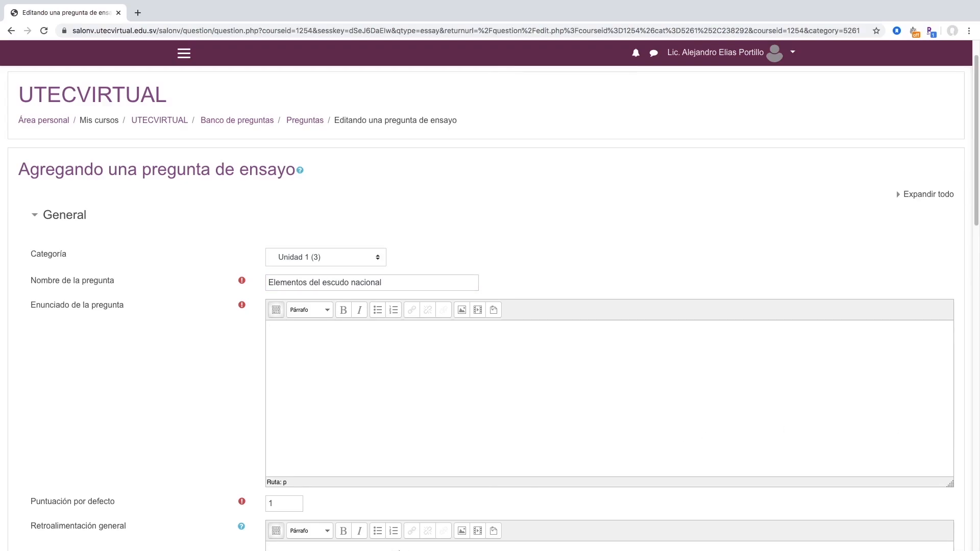
text(Describa con sus propias palabras, ¿Que significan para usted los elementos que se encuentran dentro del escudo nacional?)
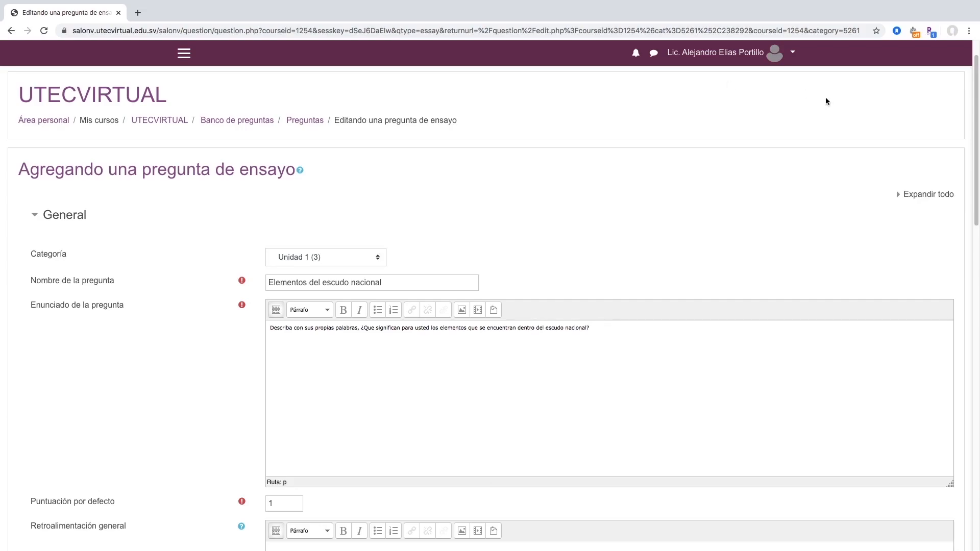
- Examine the essay's response options, including the choices for input box size and allowed attachments
scroll(599, 324, down, 6)
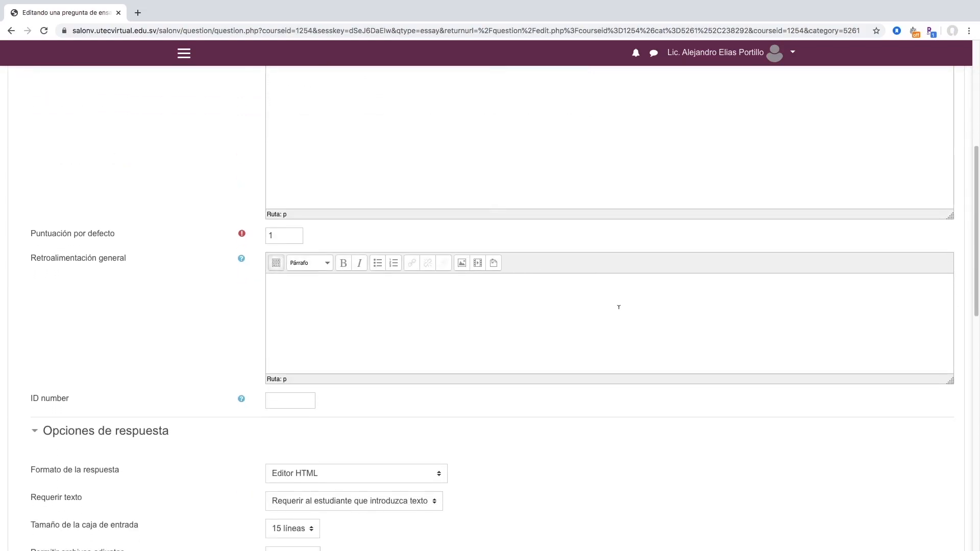
scroll(618, 305, down, 1)
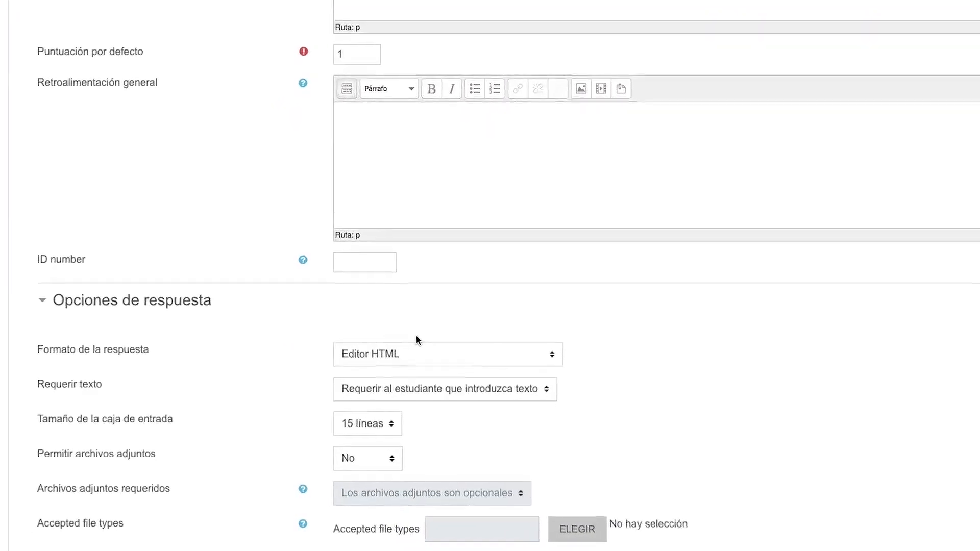
scroll(447, 316, down, 1)
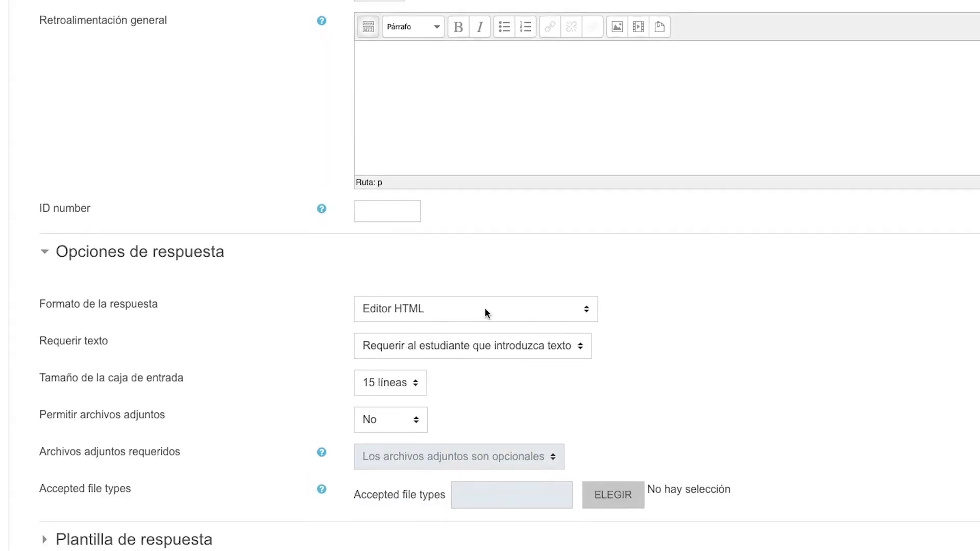
scroll(484, 309, down, 1)
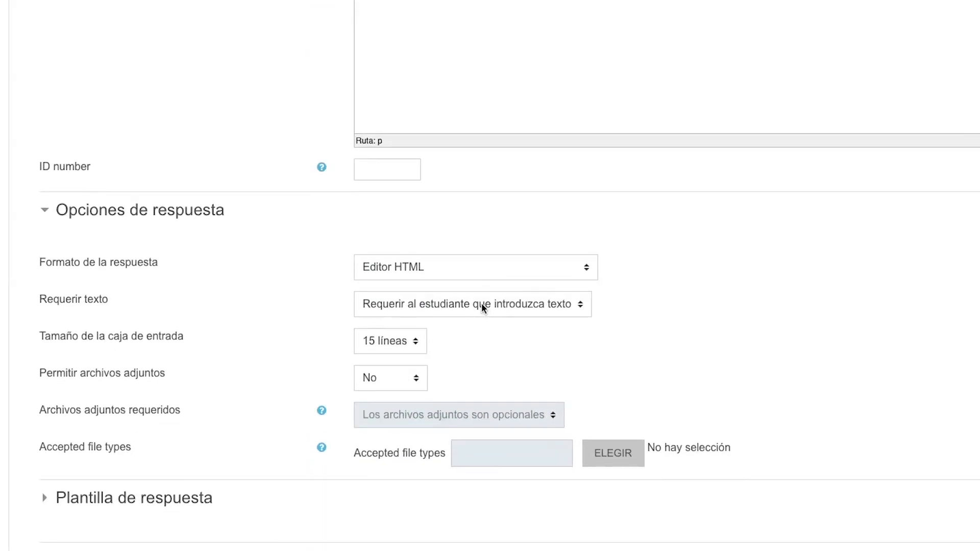
click(406, 335)
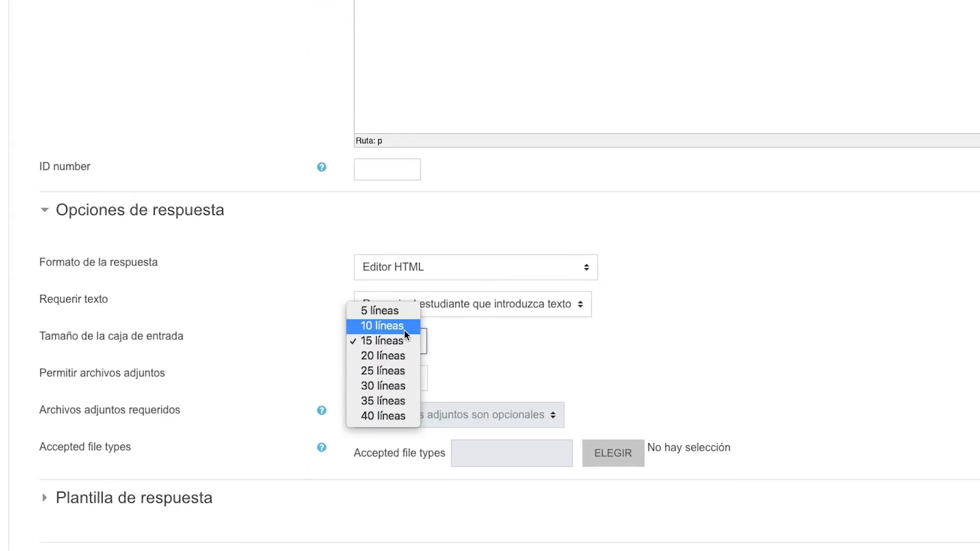
click(532, 343)
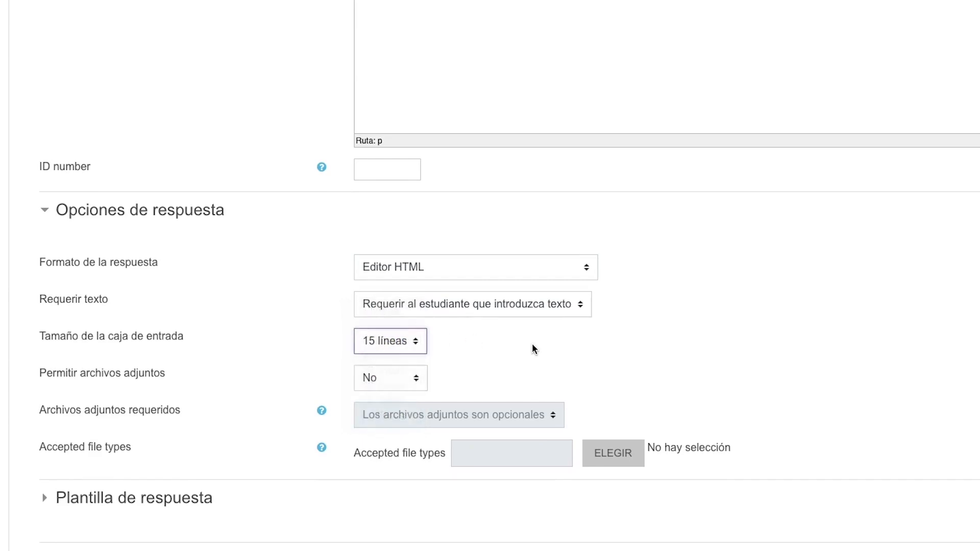
click(398, 381)
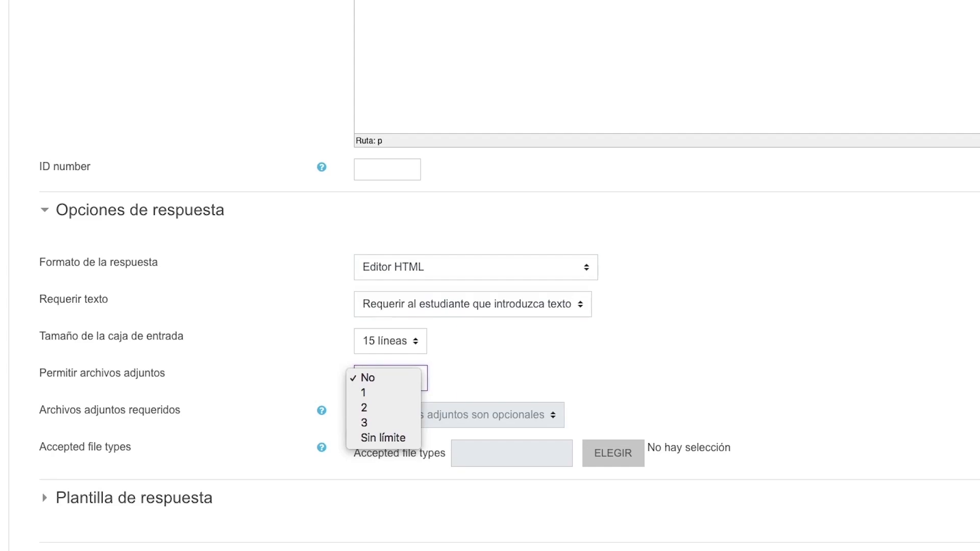
click(770, 356)
- Save the essay question with its default response options and no evaluator information
scroll(775, 347, down, 10)
scroll(794, 334, up, 3)
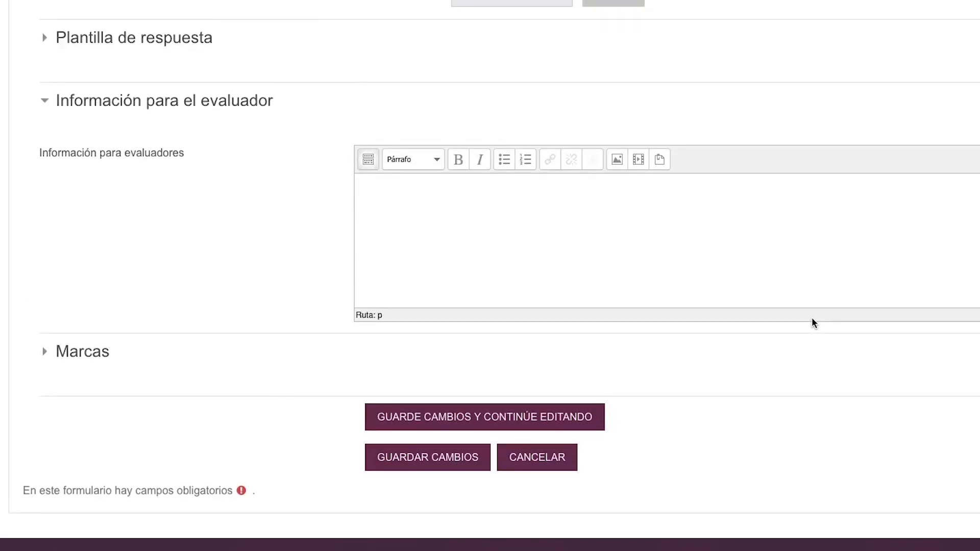
scroll(816, 313, up, 1)
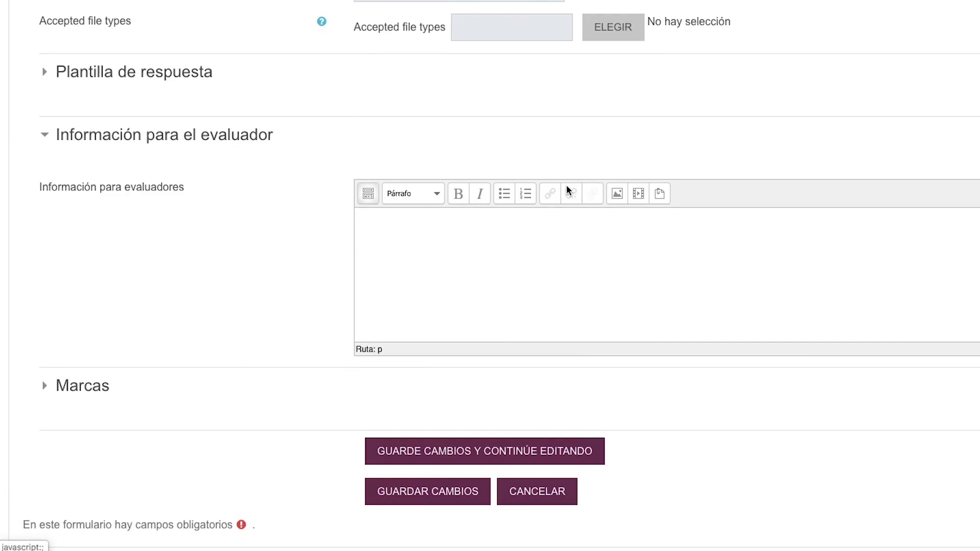
click(424, 491)
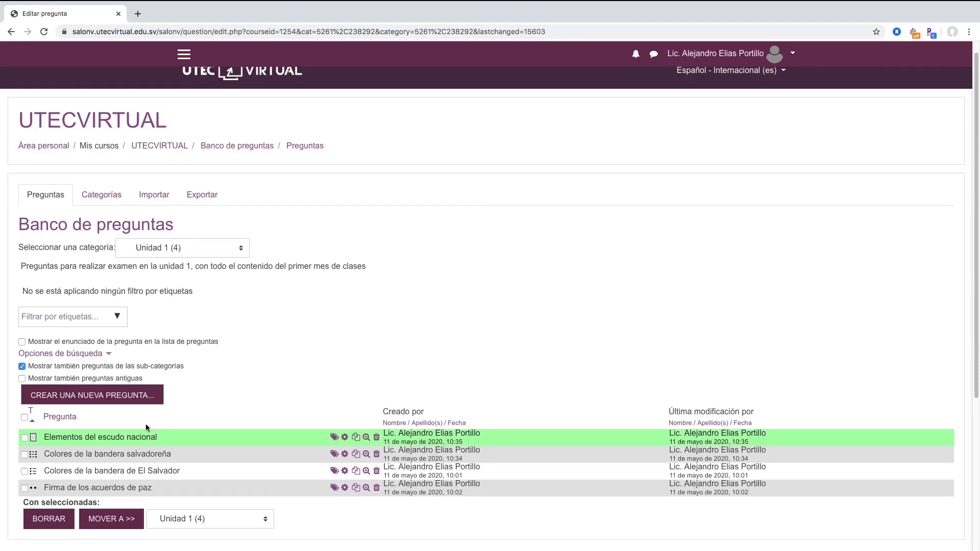
- Preview the "Elementos del escudo nacional" question and return to the question bank list
scroll(397, 446, down, 1)
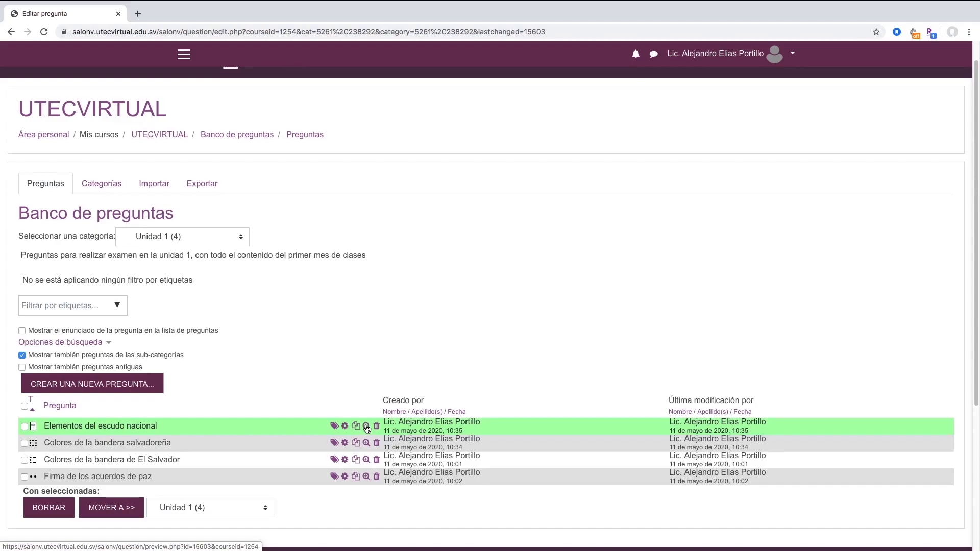
click(366, 427)
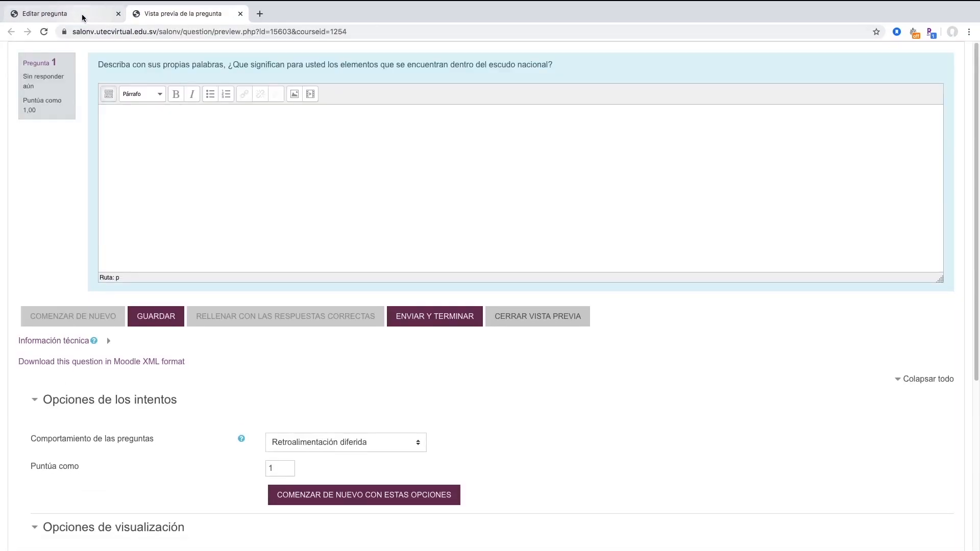
click(82, 15)
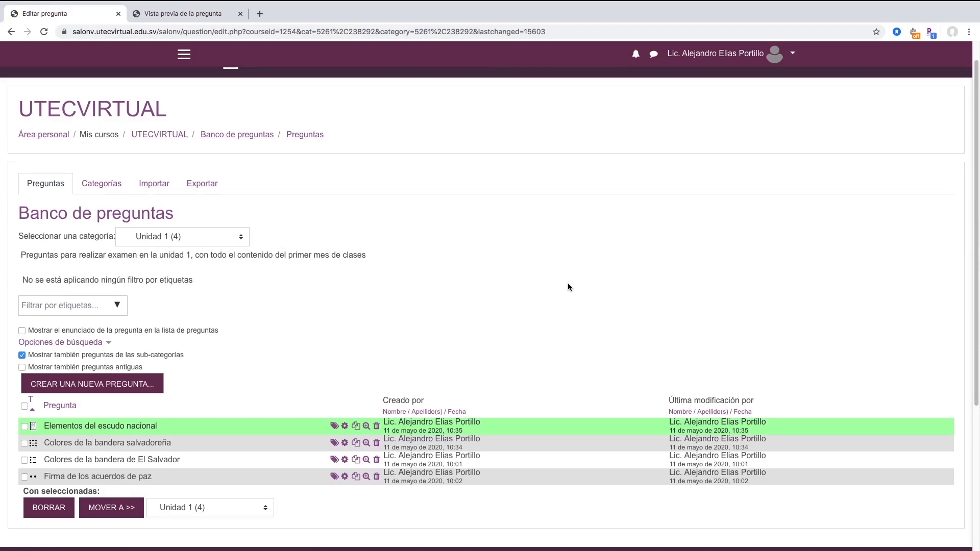
scroll(566, 292, down, 1)
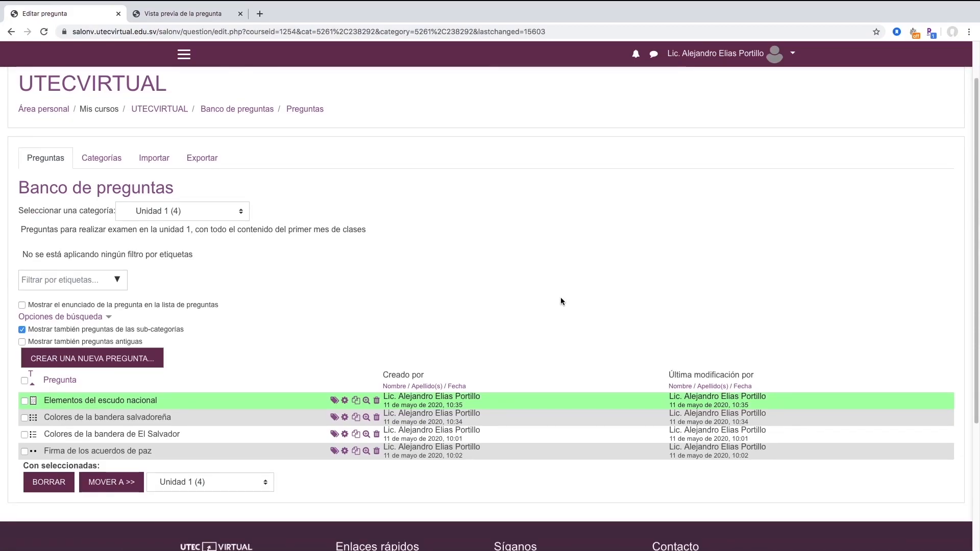